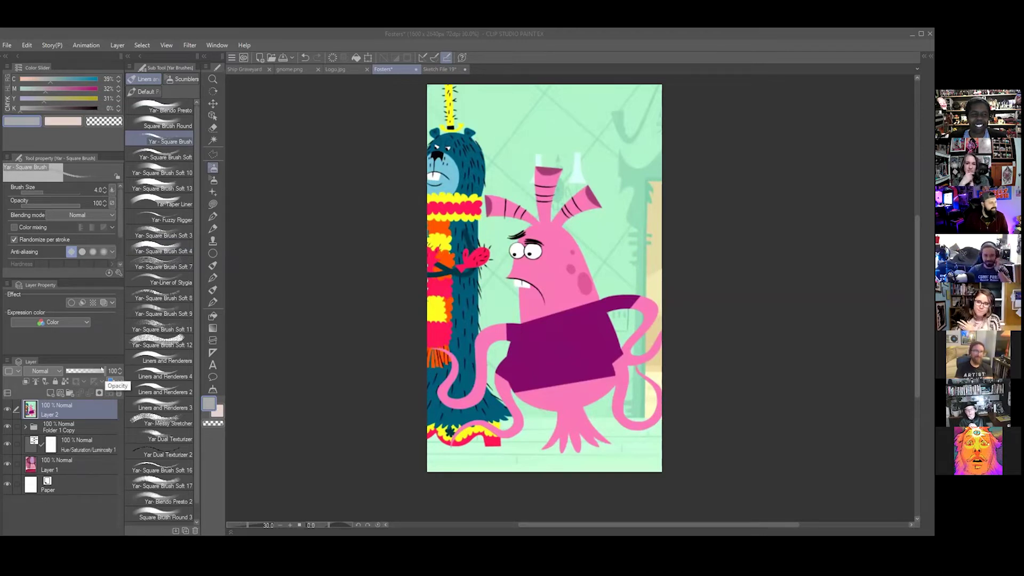
- Set the opacity of Layer 2 to 0% to hide the cartoon reference above the painted character
left_click_drag(101, 369, 41, 386)
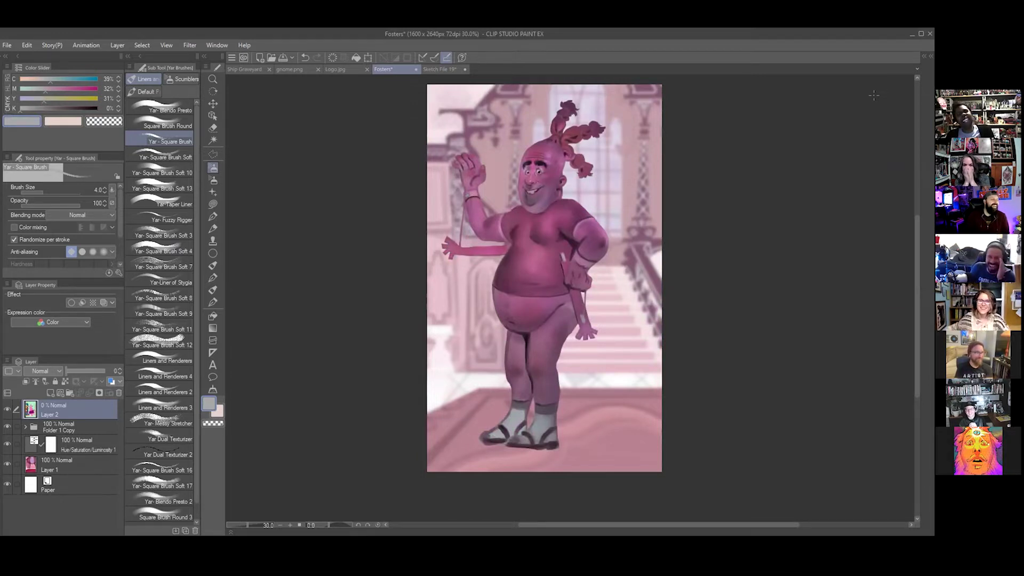
scroll(730, 270, "up", 3)
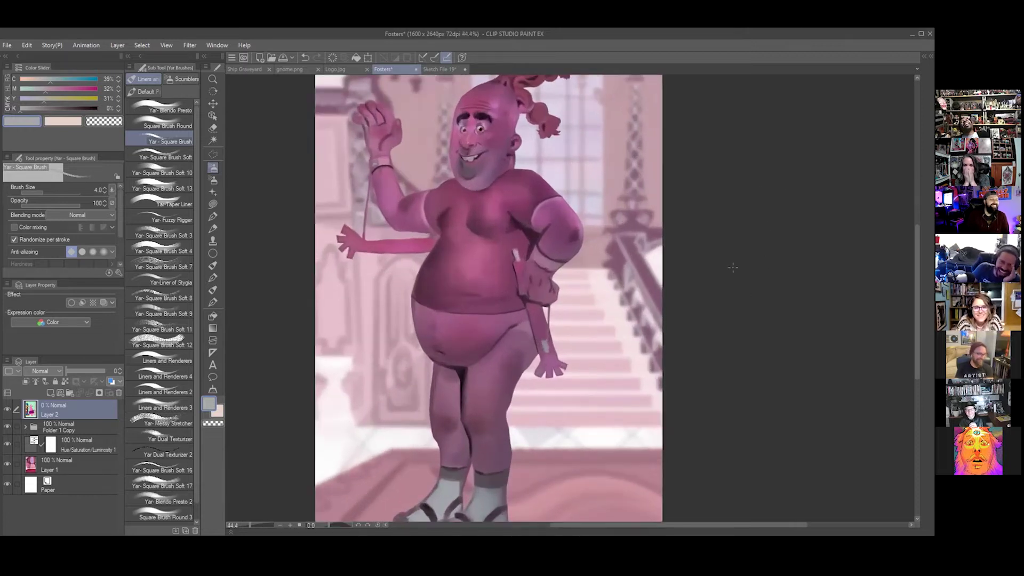
key("ctrl+z")
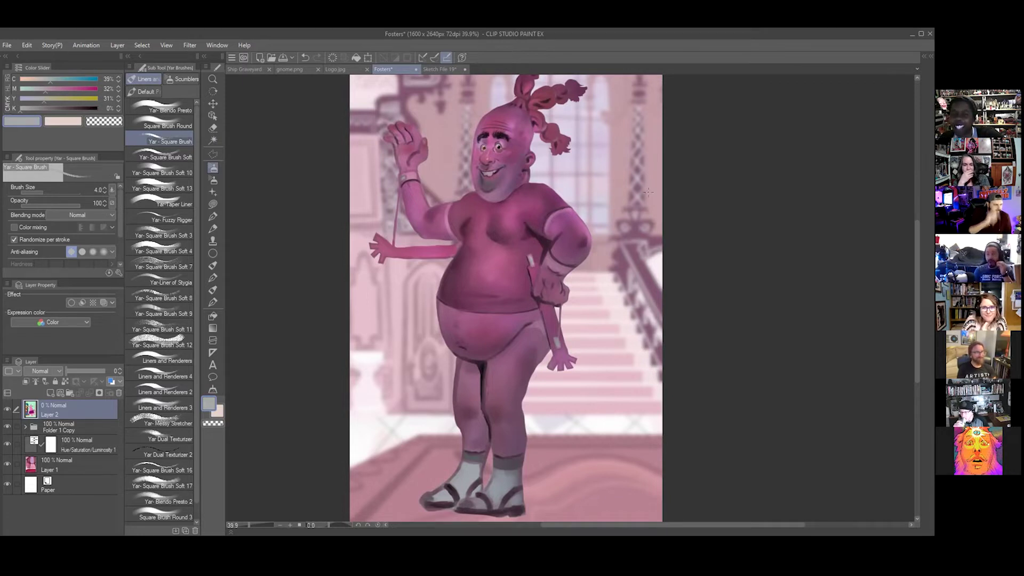
- Examine the painted pink character as a whole, then its face, braids and raised hand up close
scroll(586, 213, "up", 1)
scroll(586, 213, "down", 1)
scroll(586, 212, "up", 2)
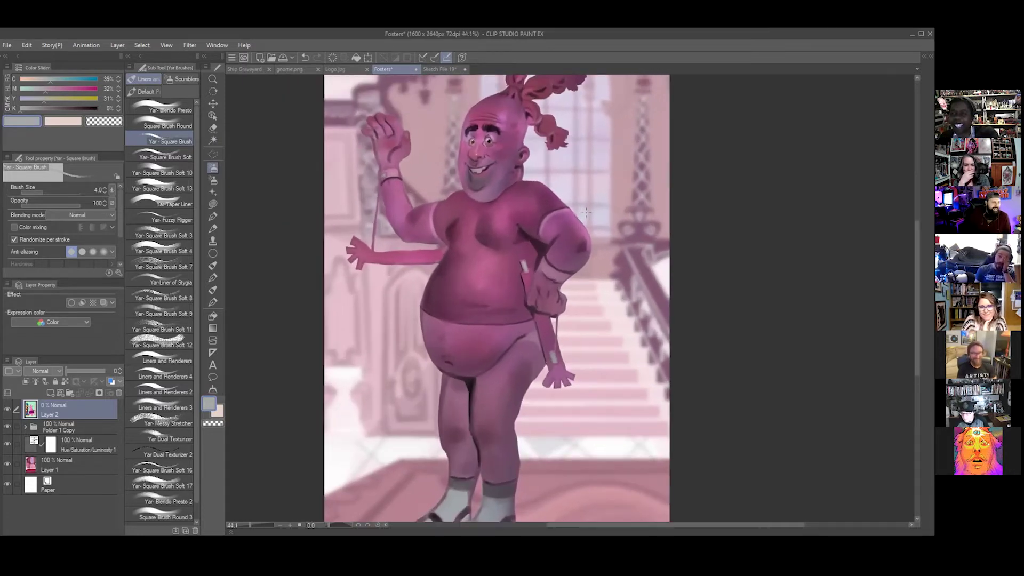
scroll(586, 212, "down", 1)
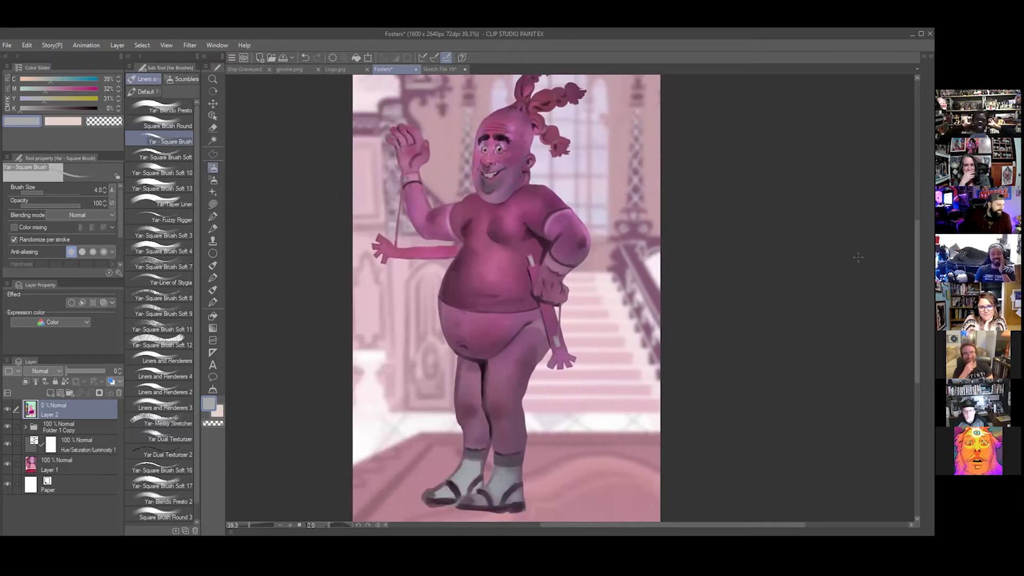
left_click_drag(916, 245, 915, 228)
scroll(517, 181, "up", 5)
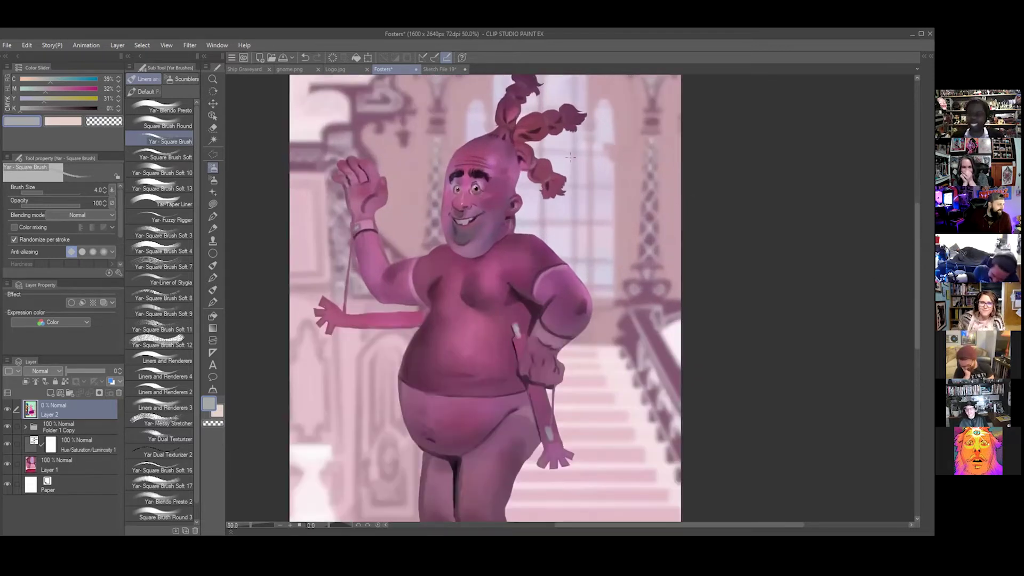
scroll(486, 200, "up", 2)
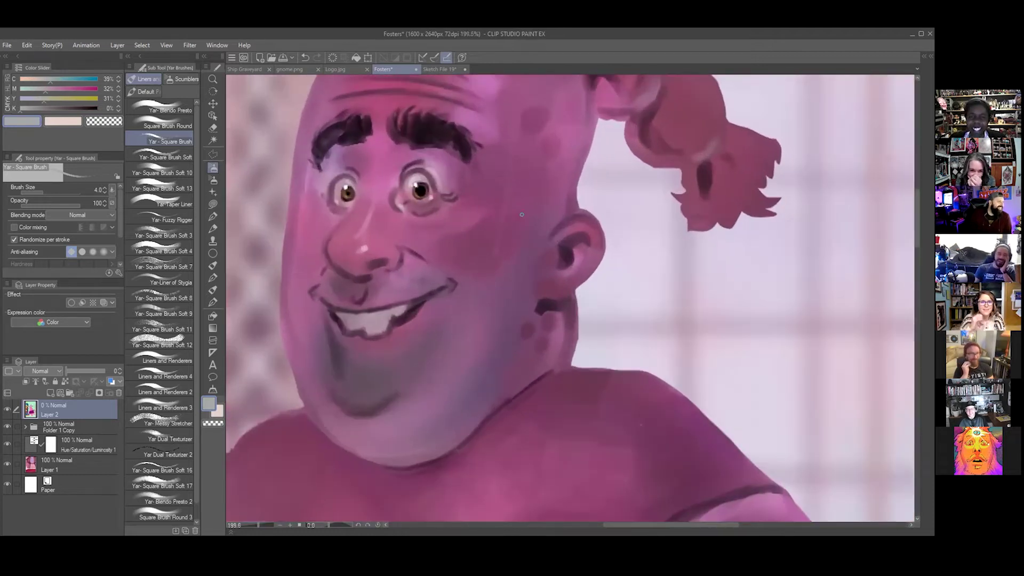
scroll(638, 206, "up", 2)
scroll(638, 206, "down", 1)
scroll(631, 192, "down", 1)
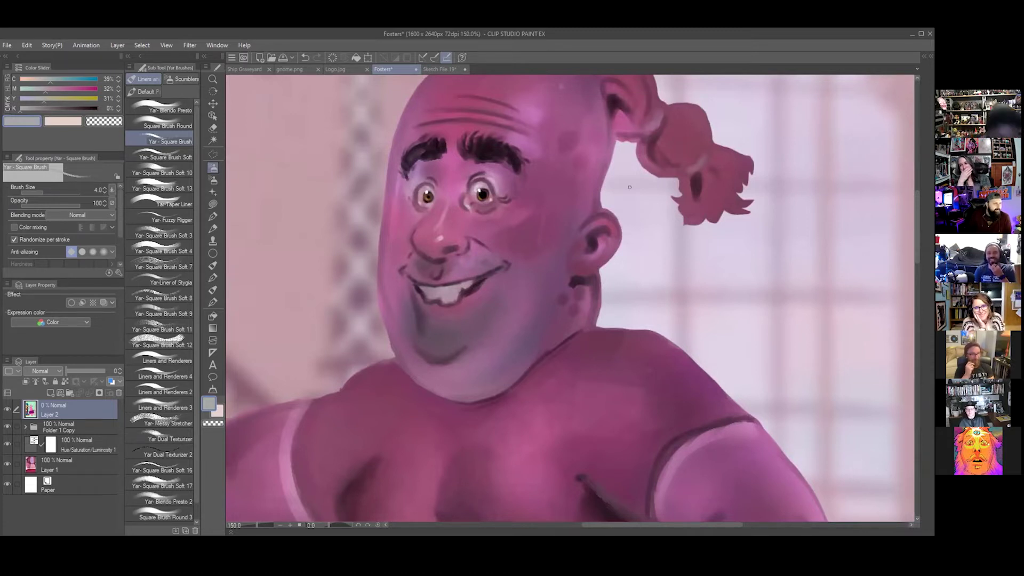
scroll(629, 186, "down", 1)
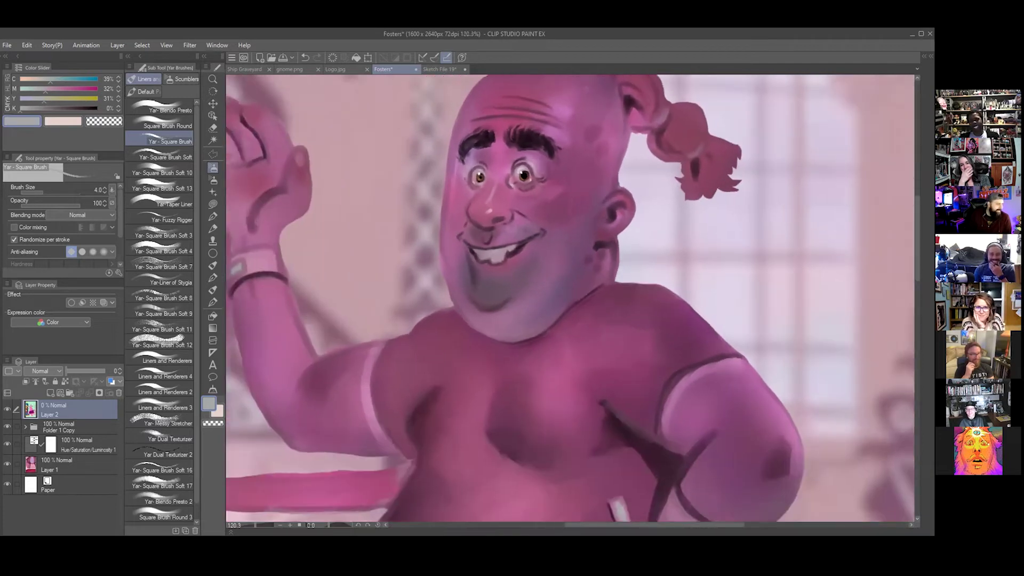
scroll(594, 170, "up", 1)
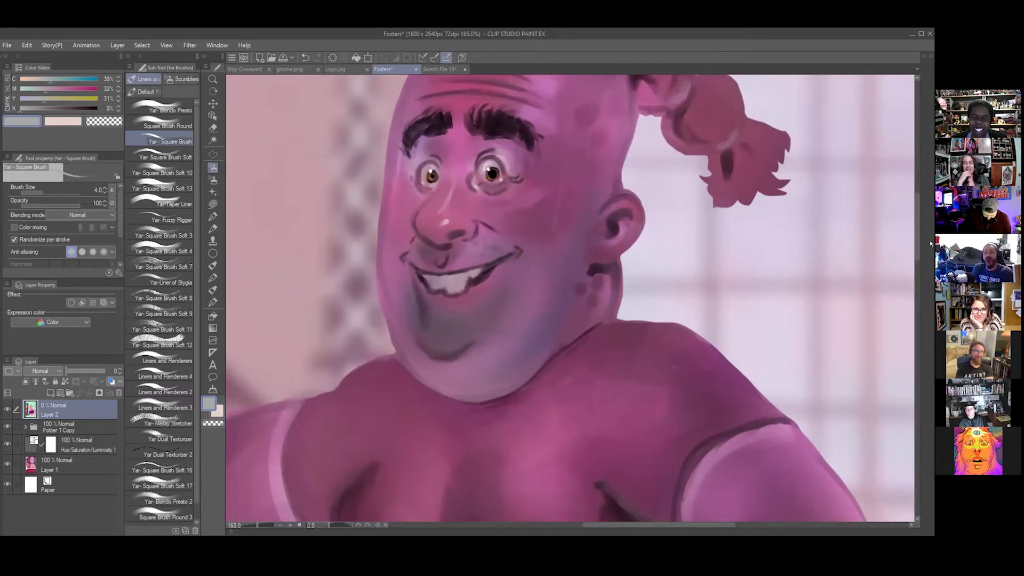
scroll(676, 239, "down", 5)
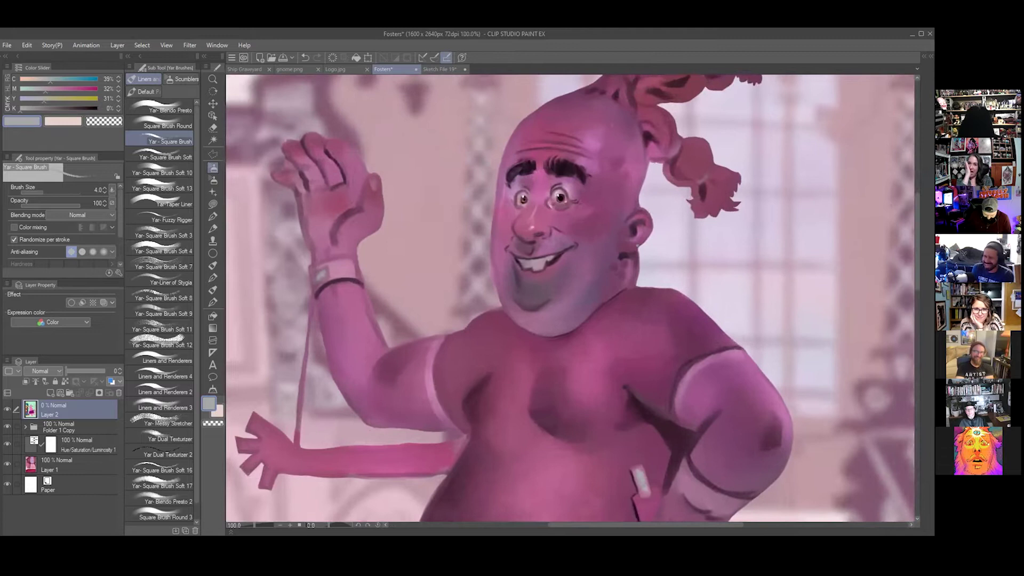
scroll(637, 234, "up", 2)
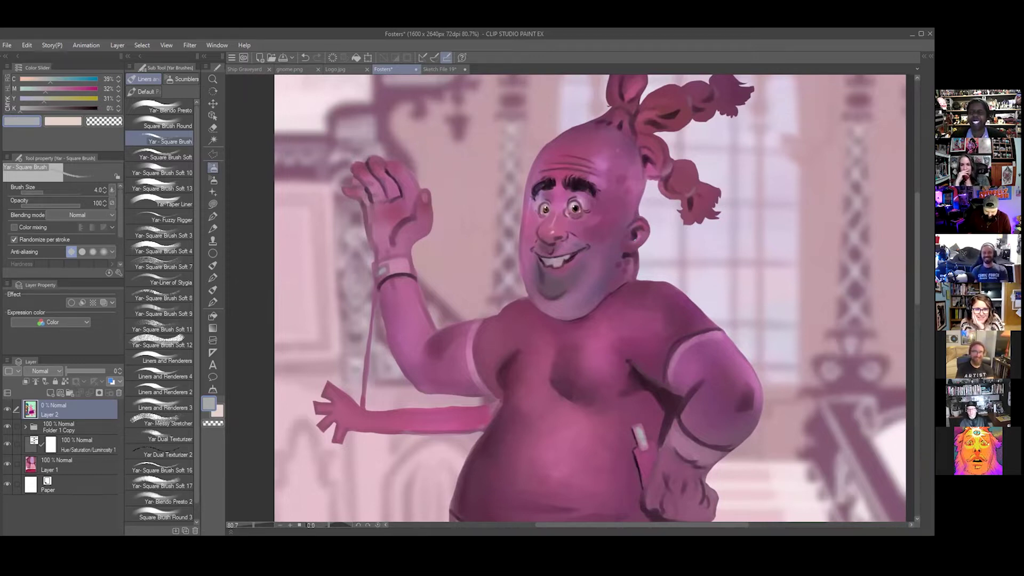
- Examine the full painted figure against the staircase background, from the braids to the sandals
scroll(743, 335, "down", 4)
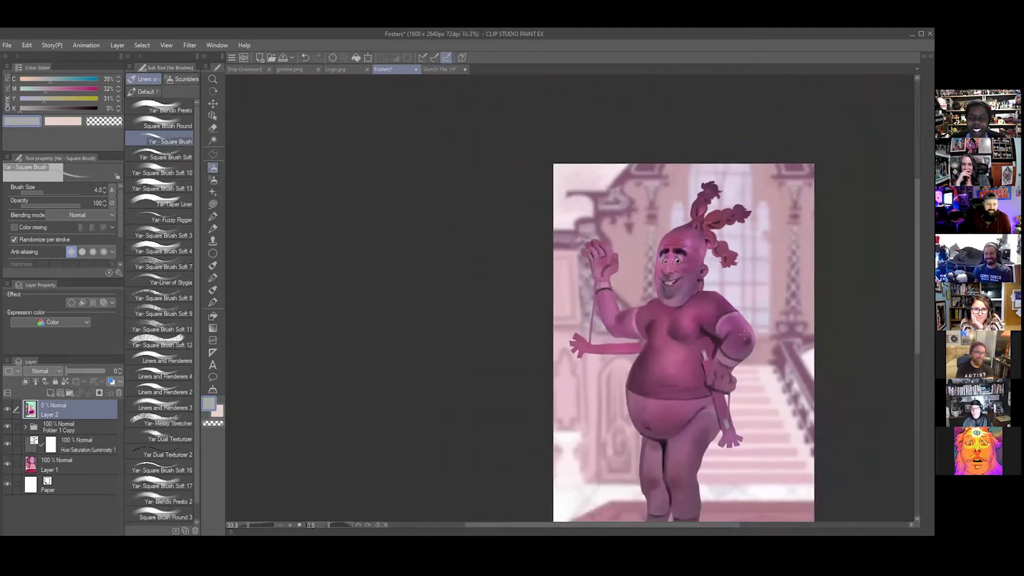
scroll(743, 335, "up", 1)
left_click_drag(917, 228, 917, 272)
left_click(916, 219)
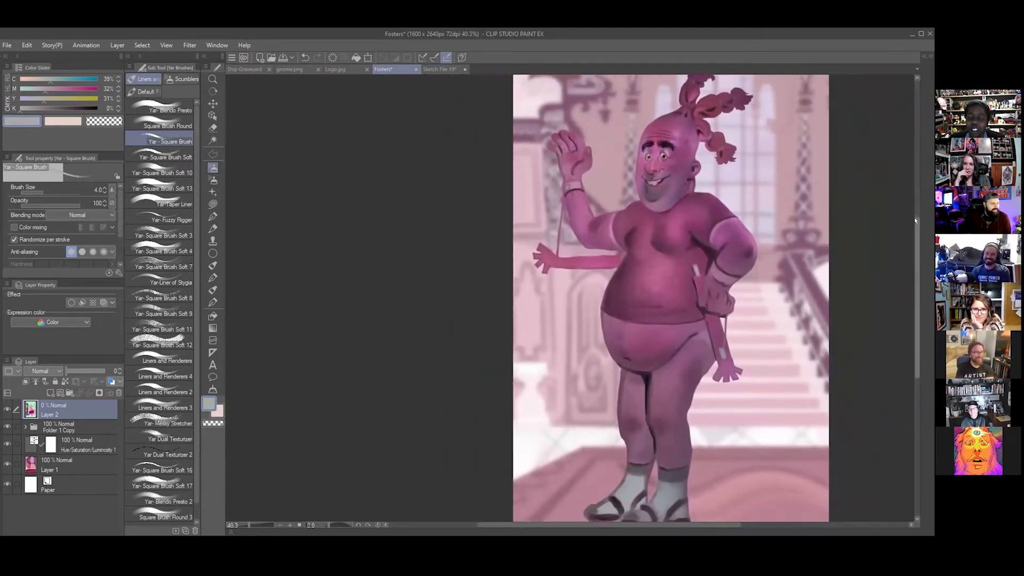
scroll(774, 243, "up", 1)
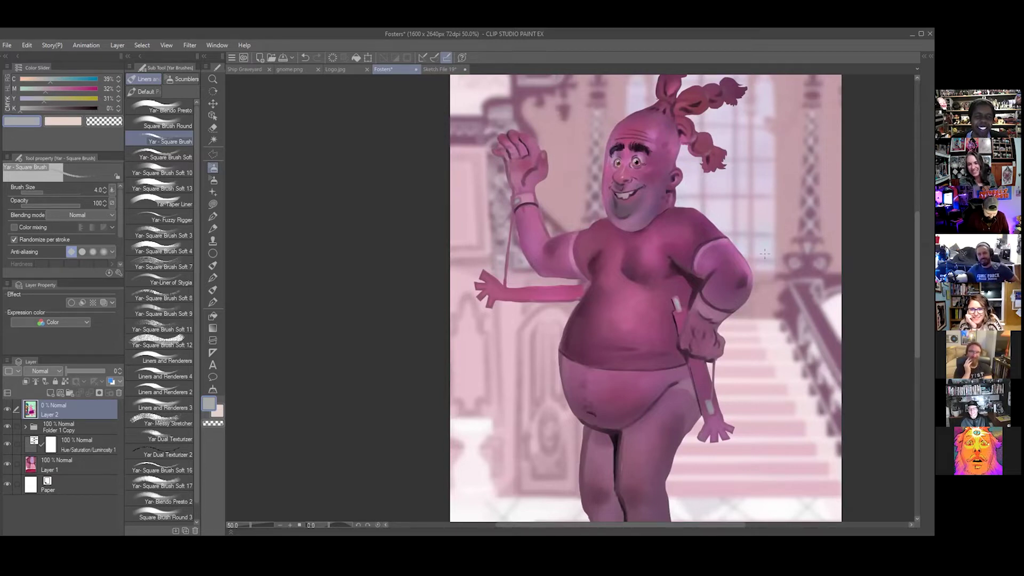
scroll(764, 254, "down", 1)
scroll(764, 254, "up", 1)
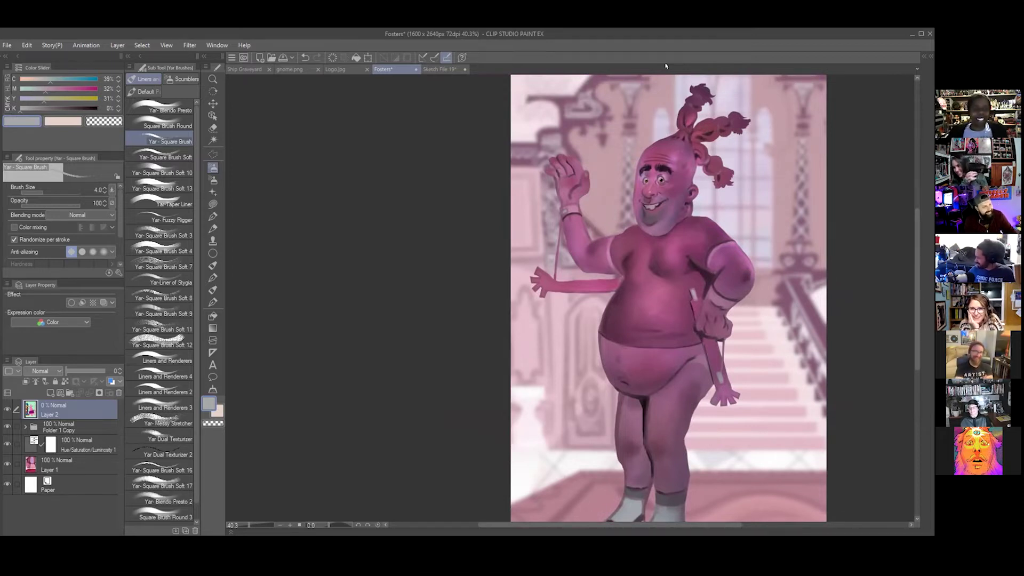
- Examine the rendering of the painted character's face, braids and raised hand, then the belly, extra arms and legs
scroll(714, 140, "up", 1)
scroll(661, 181, "up", 6)
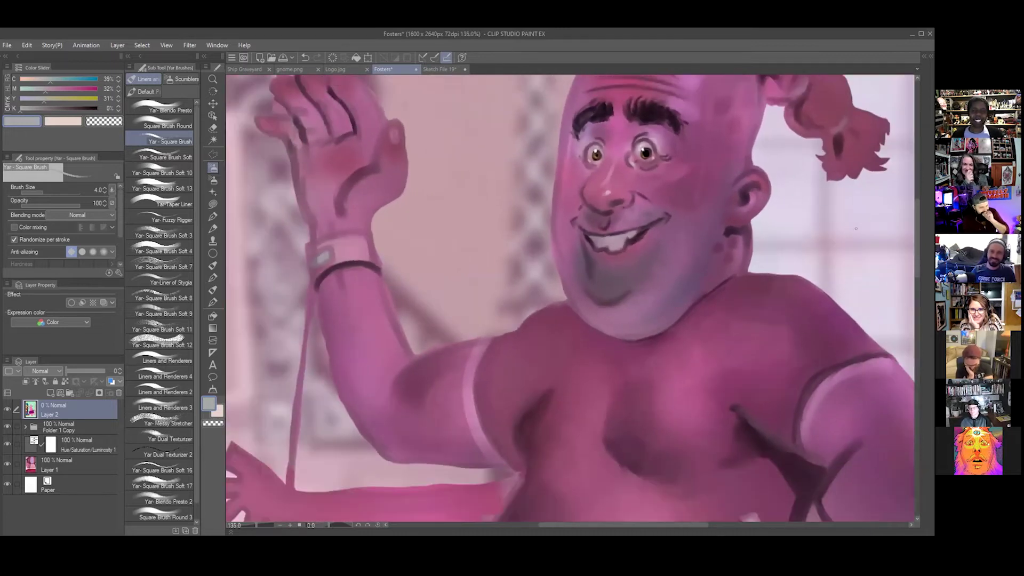
scroll(856, 228, "up", 1)
left_click_drag(856, 228, 781, 297)
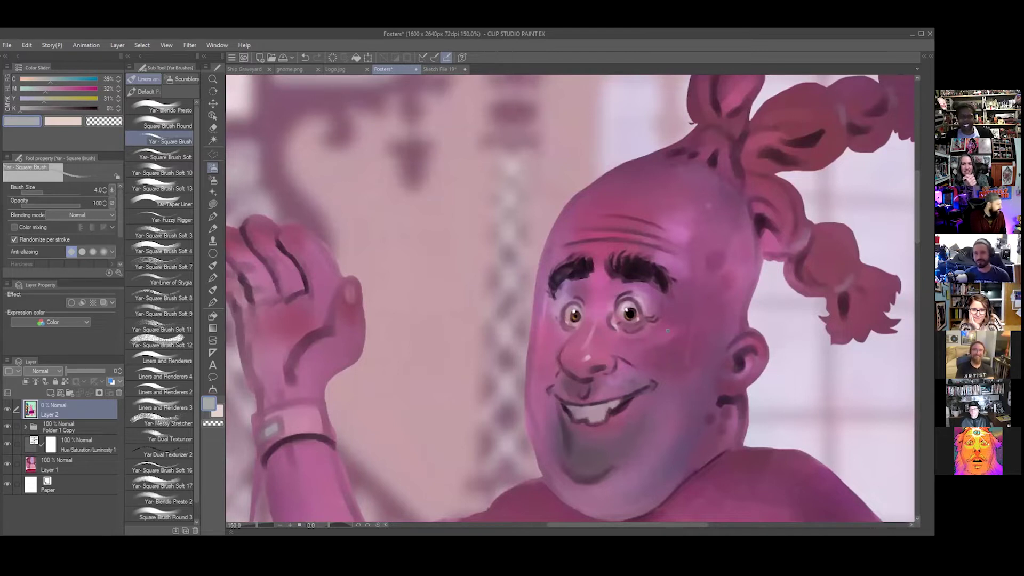
scroll(667, 330, "down", 1)
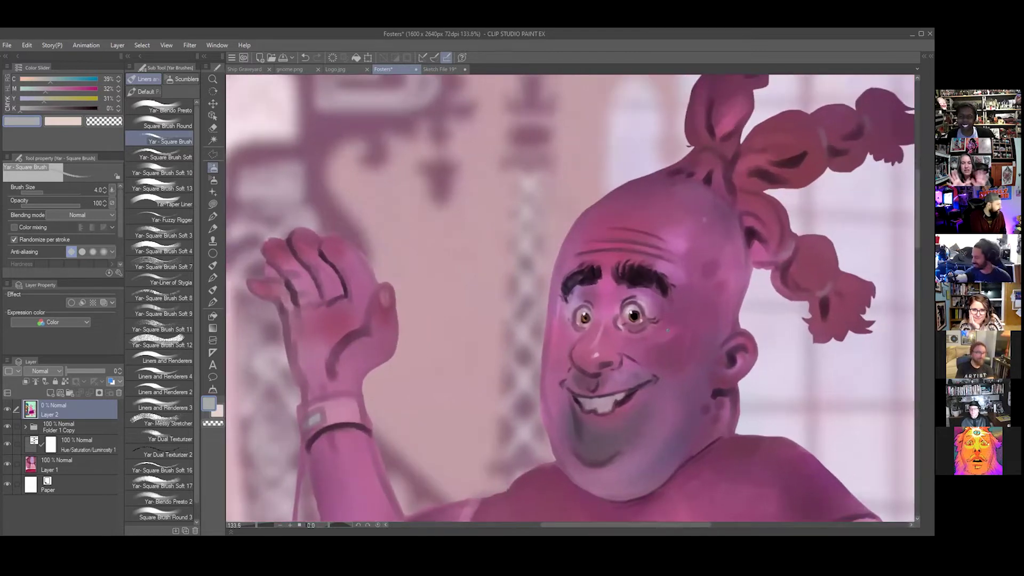
scroll(672, 326, "down", 1)
scroll(672, 326, "down", 1)
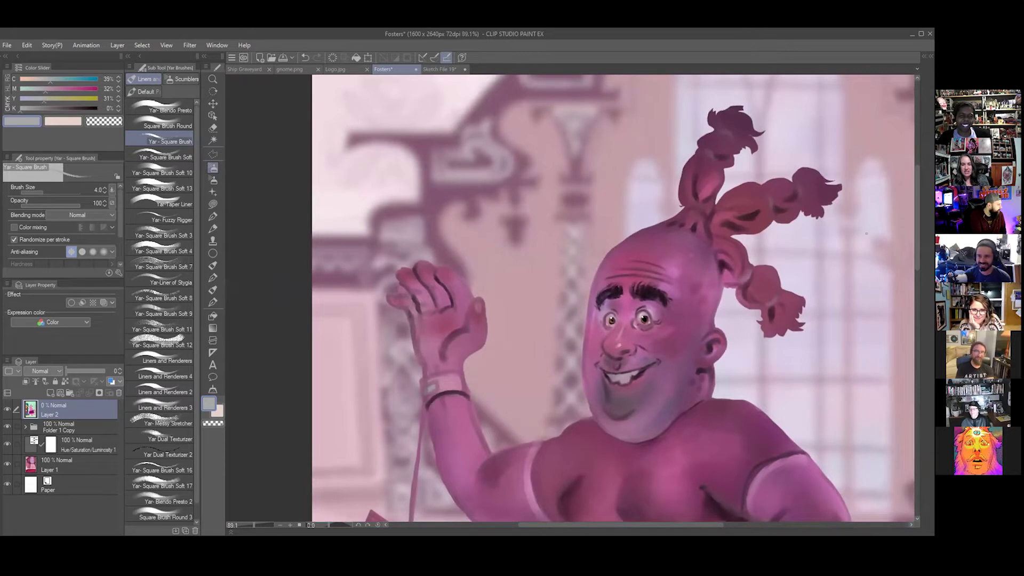
left_click_drag(921, 213, 909, 232)
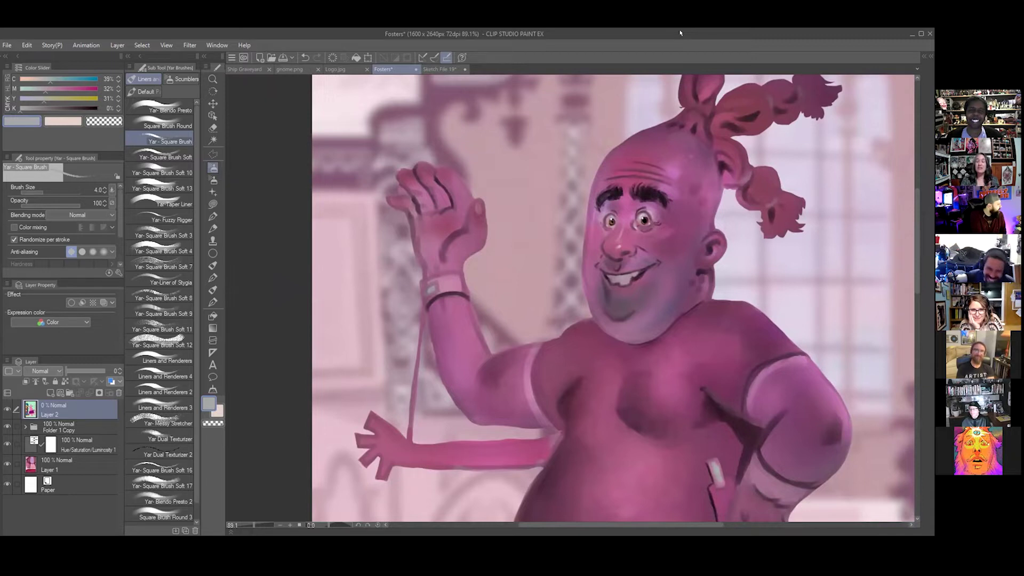
left_click_drag(914, 195, 920, 279)
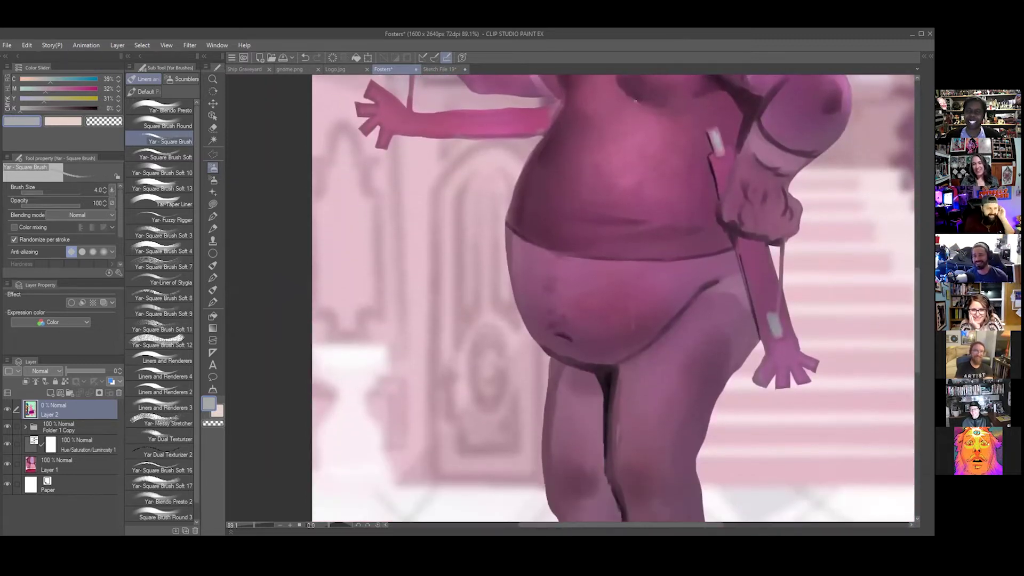
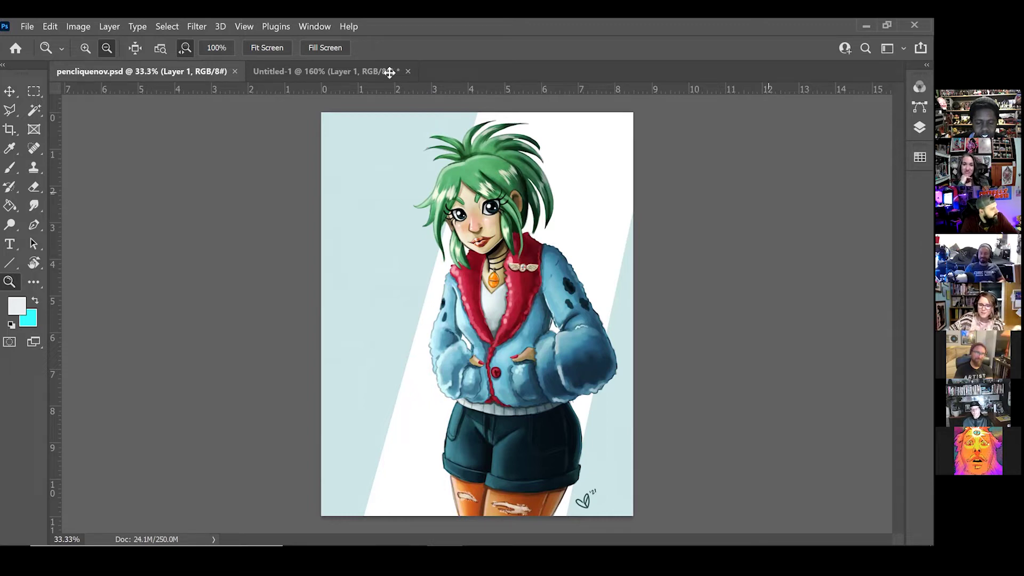
- In Photoshop, compare the bird sketch in Untitled-1 with pencliquenov.psd and examine the painted woman's face, pendant and jacket
left_click(291, 72)
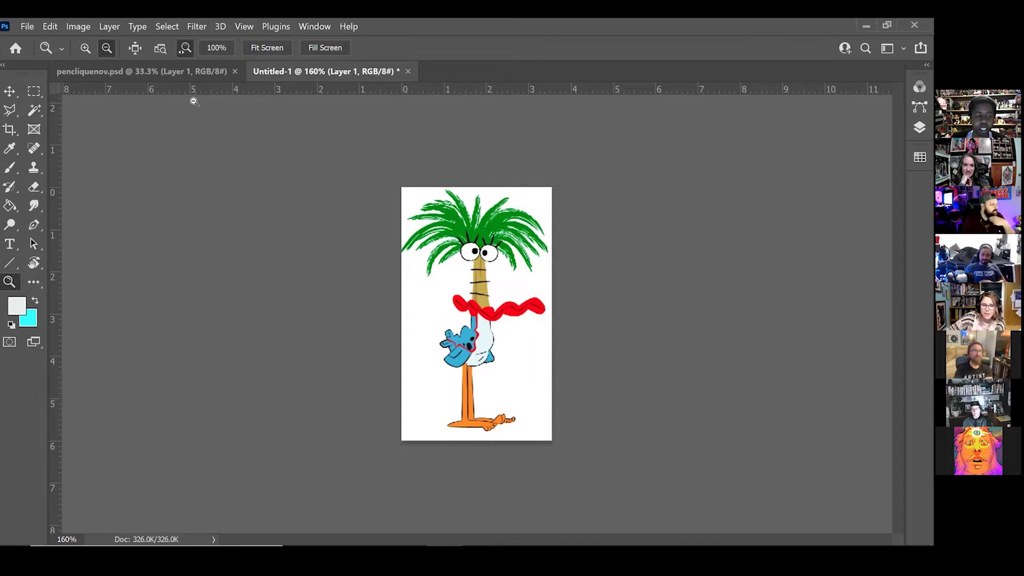
left_click(180, 71)
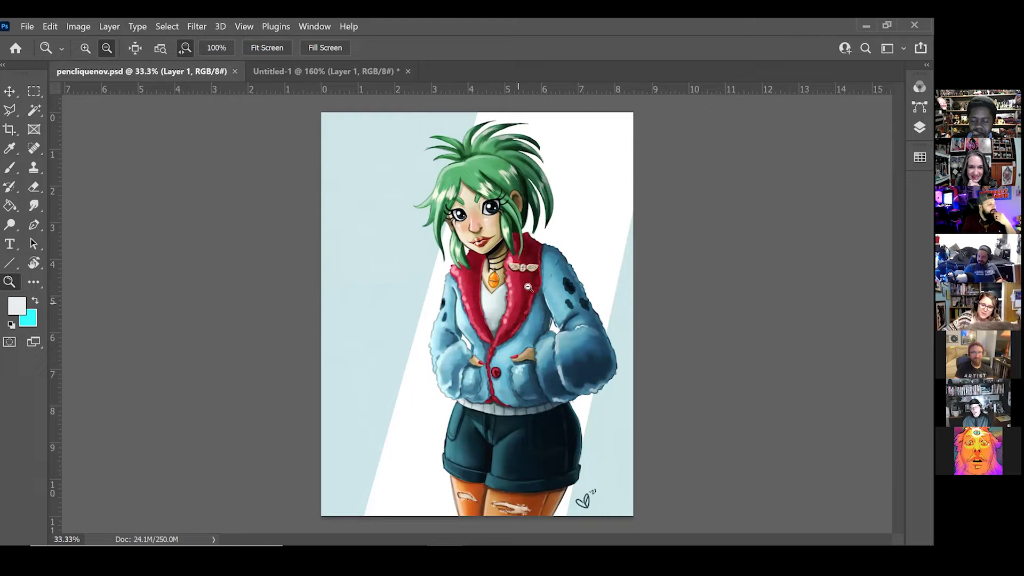
left_click_drag(529, 266, 553, 310)
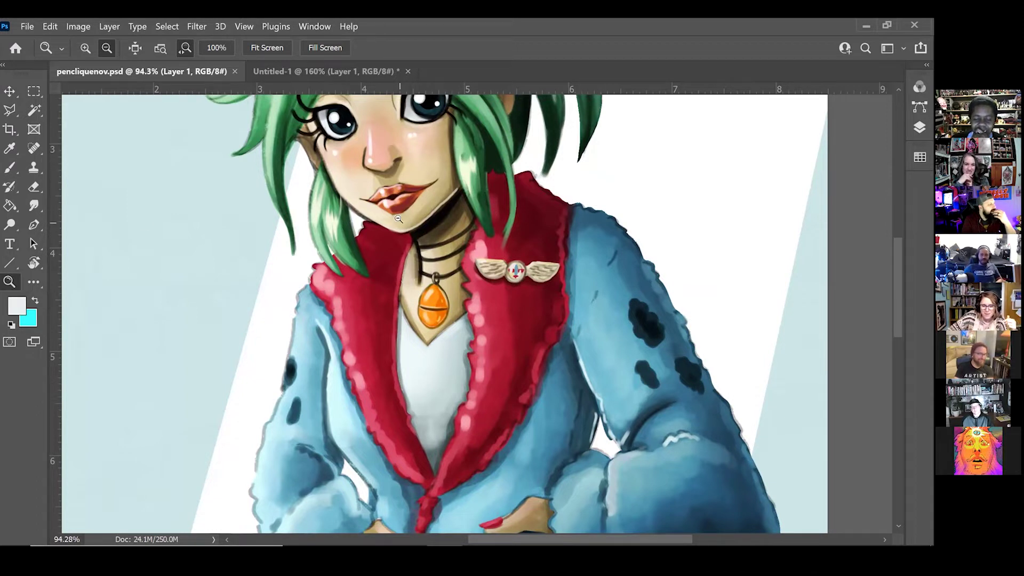
scroll(405, 191, "up", 3)
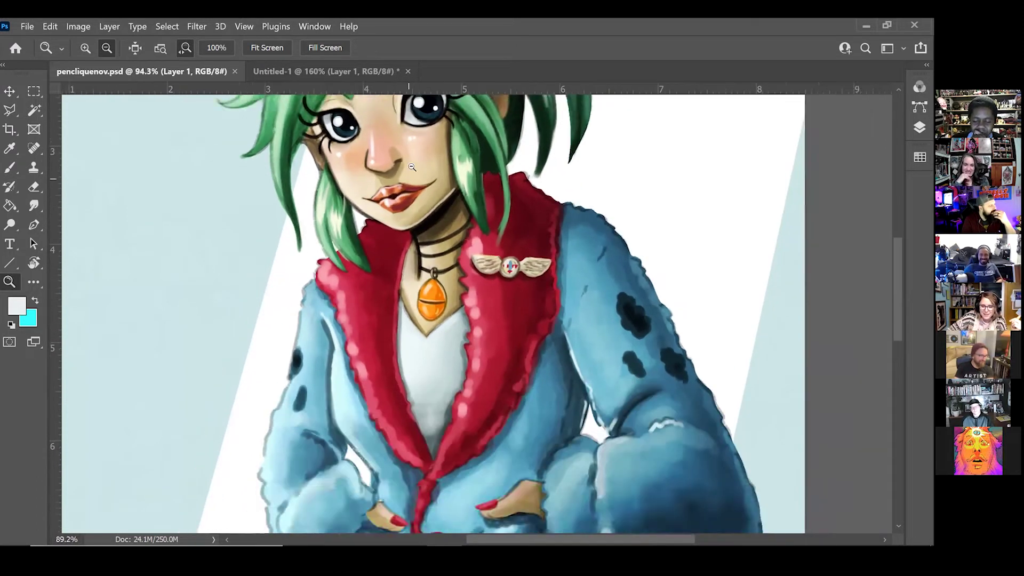
scroll(384, 186, "down", 6)
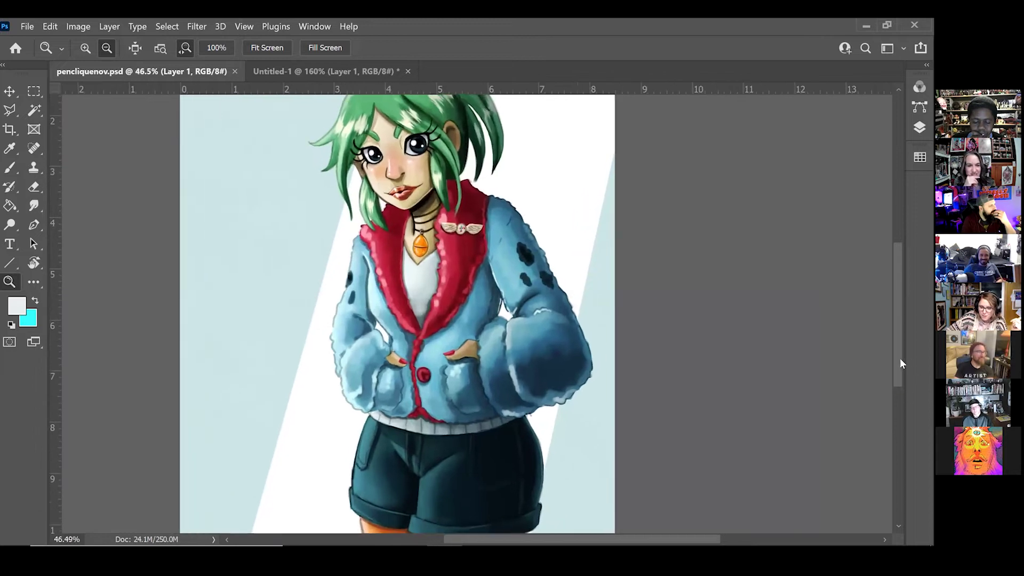
scroll(416, 236, "up", 4)
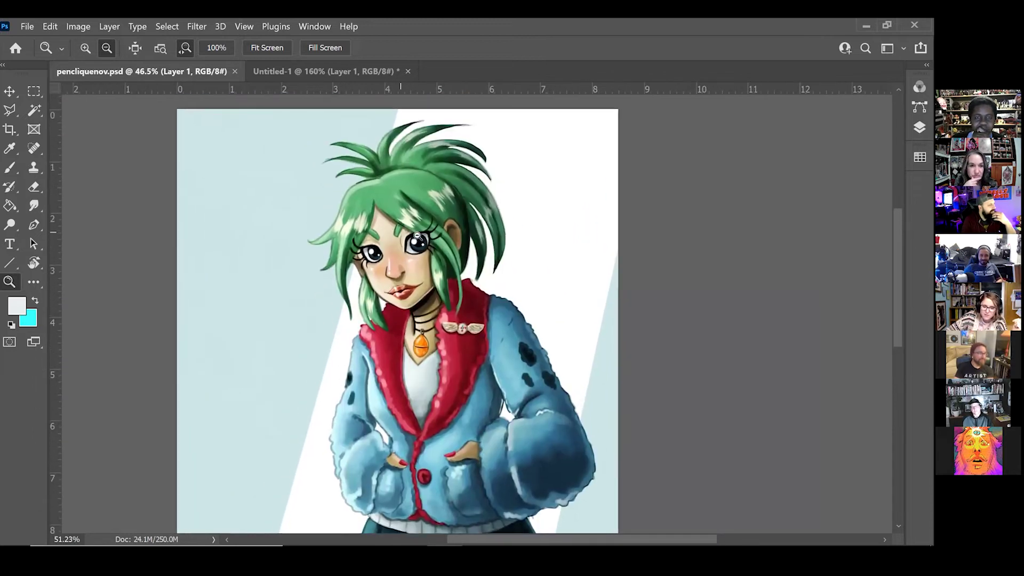
scroll(416, 236, "down", 2)
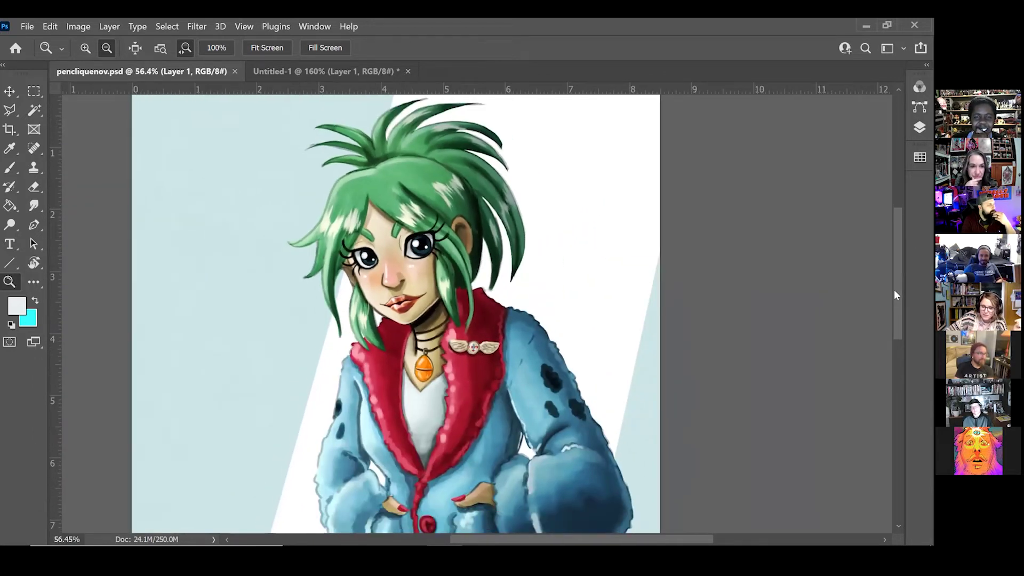
left_click_drag(894, 287, 912, 331)
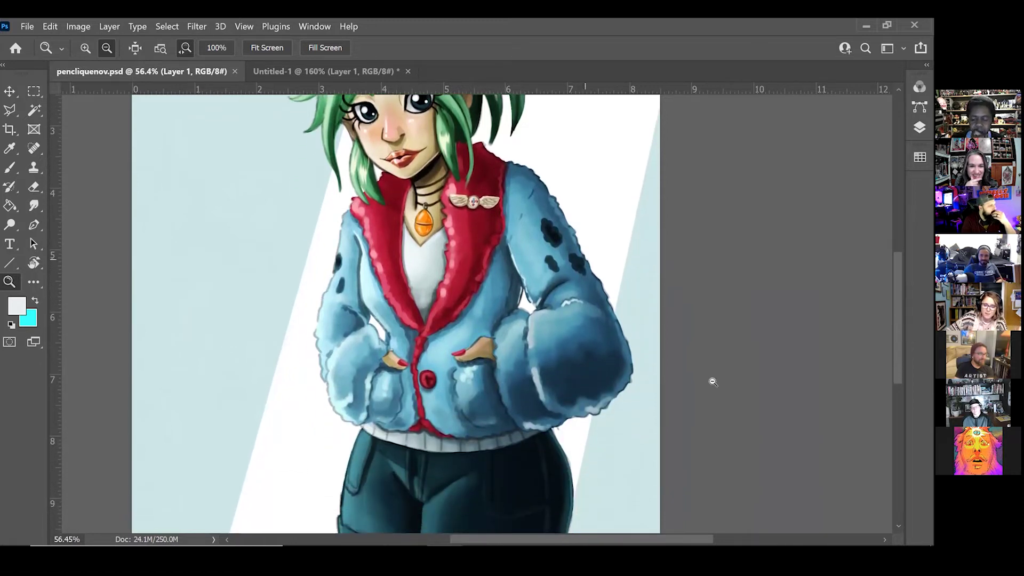
- Look at the Untitled-1 bird sketch again and review the overall green-haired figure in pencliquenov.psd
left_click(338, 70)
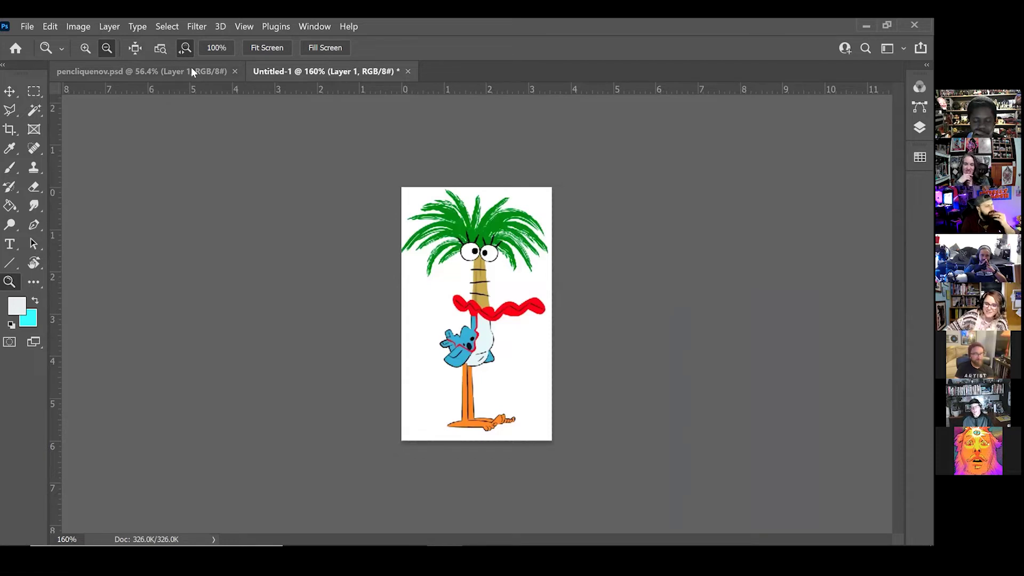
left_click(192, 70)
mouse_move(898, 320)
left_mouse_down()
mouse_move(902, 366)
mouse_move(899, 315)
left_mouse_up()
left_click_drag(592, 277, 576, 281)
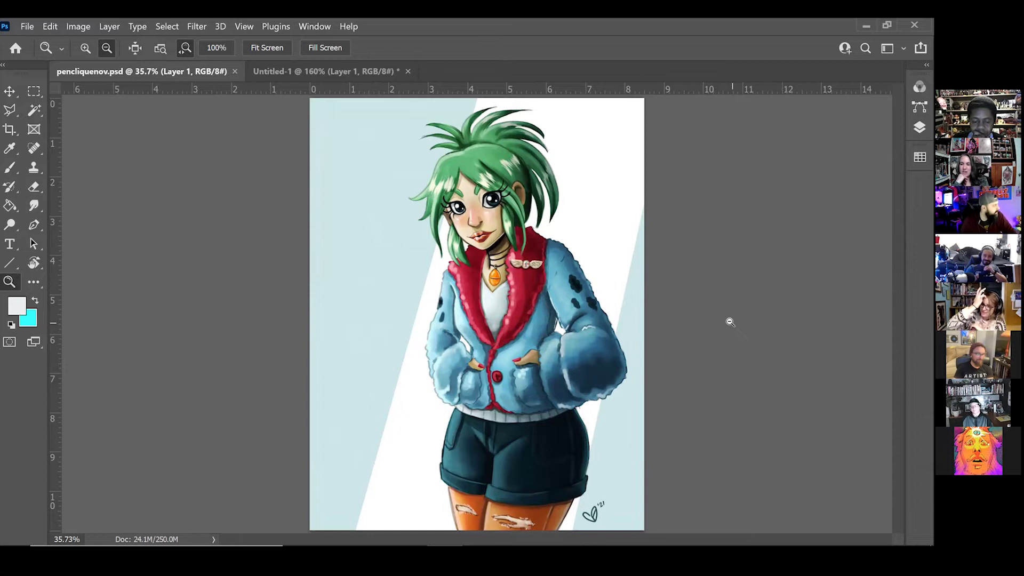
scroll(730, 320, "up", 1)
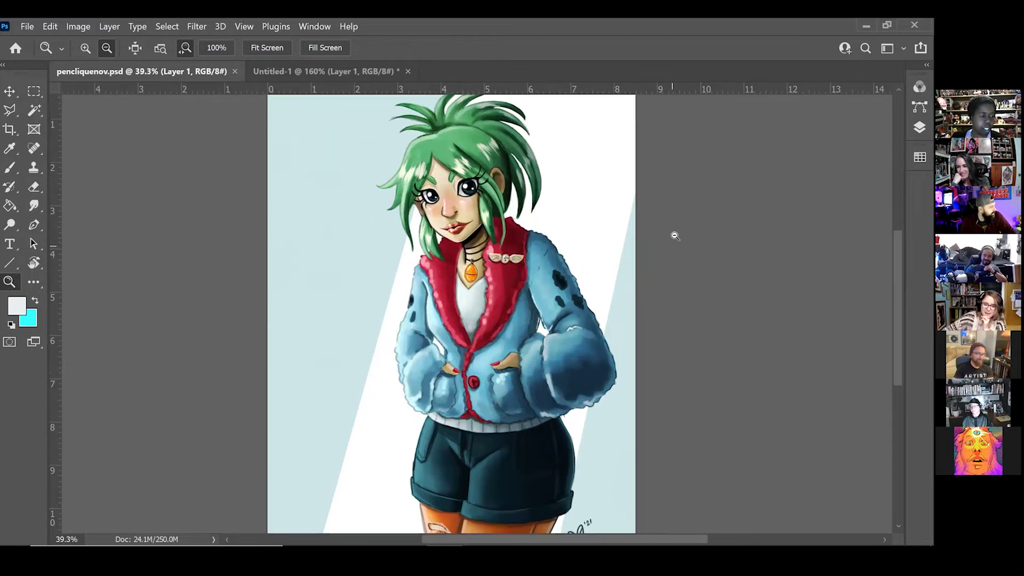
mouse_move(895, 265)
left_mouse_down()
mouse_move(895, 249)
mouse_move(896, 263)
left_mouse_up()
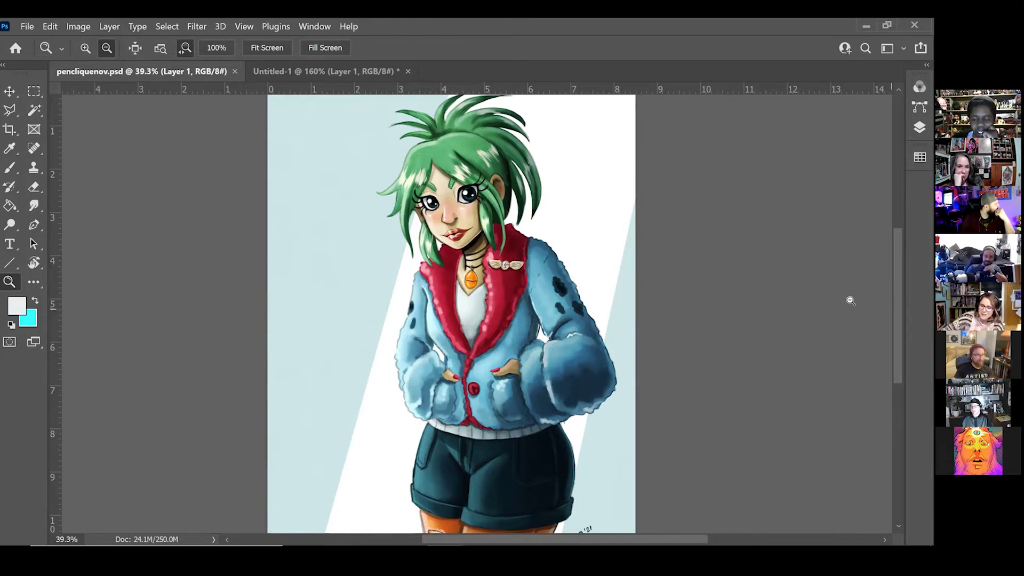
- Examine the green-haired woman's face and fur-trimmed jacket more closely in pencliquenov.psd
mouse_move(536, 293)
left_mouse_down()
mouse_move(514, 316)
mouse_move(535, 305)
left_mouse_up()
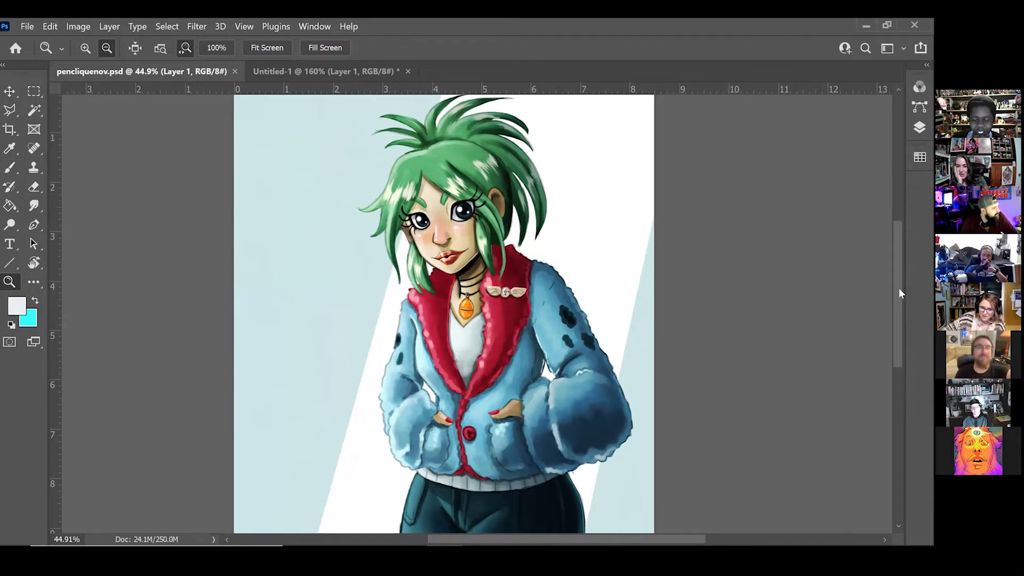
scroll(897, 288, "up", 2)
mouse_move(895, 280)
left_mouse_down()
mouse_move(900, 318)
mouse_move(896, 290)
left_mouse_up()
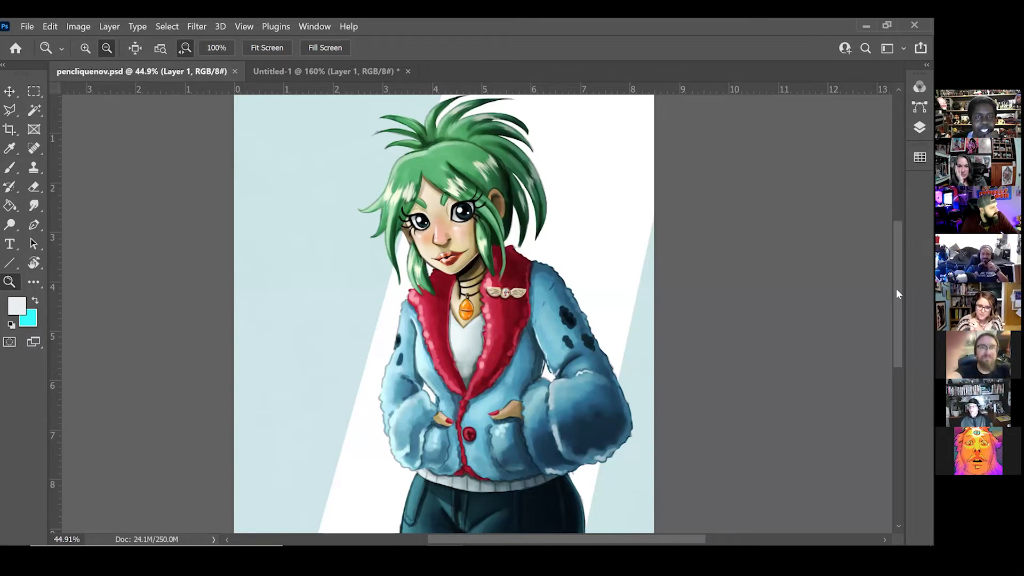
- Show the layer stack of pencliquenov.psd and review its layers, including the contents of Group 2 and Group 1
left_click(919, 128)
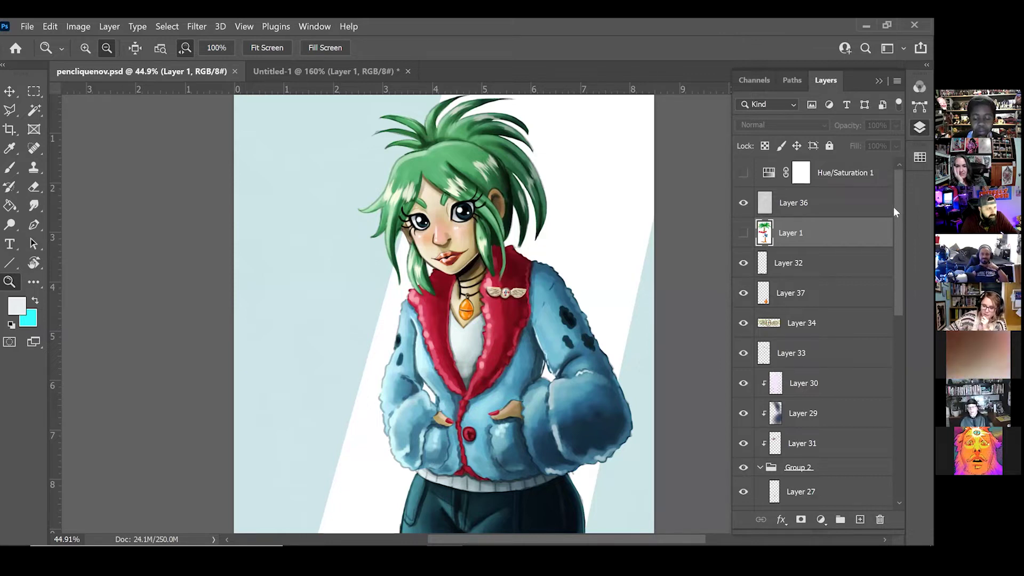
left_click_drag(897, 204, 916, 312)
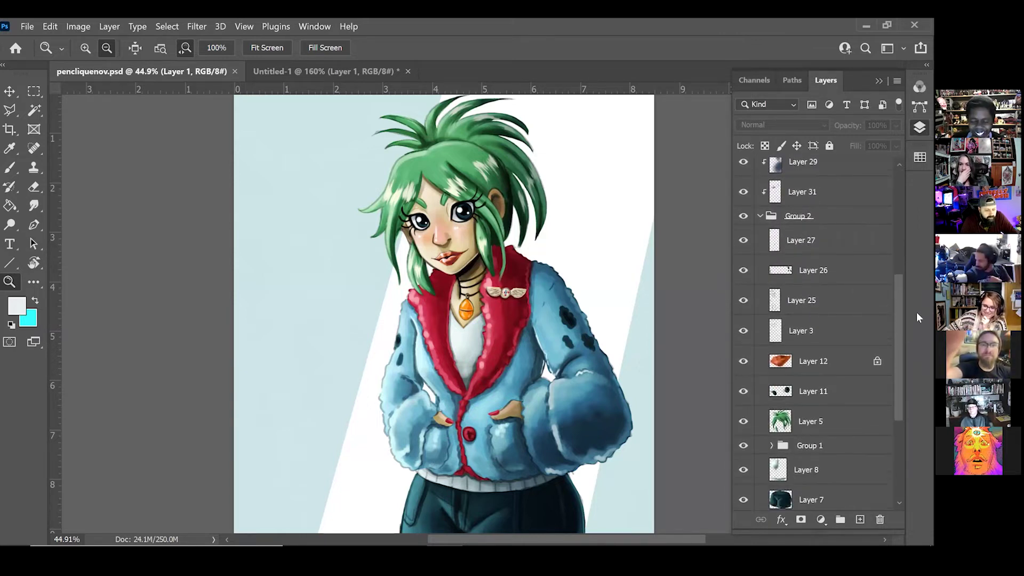
left_click(757, 217)
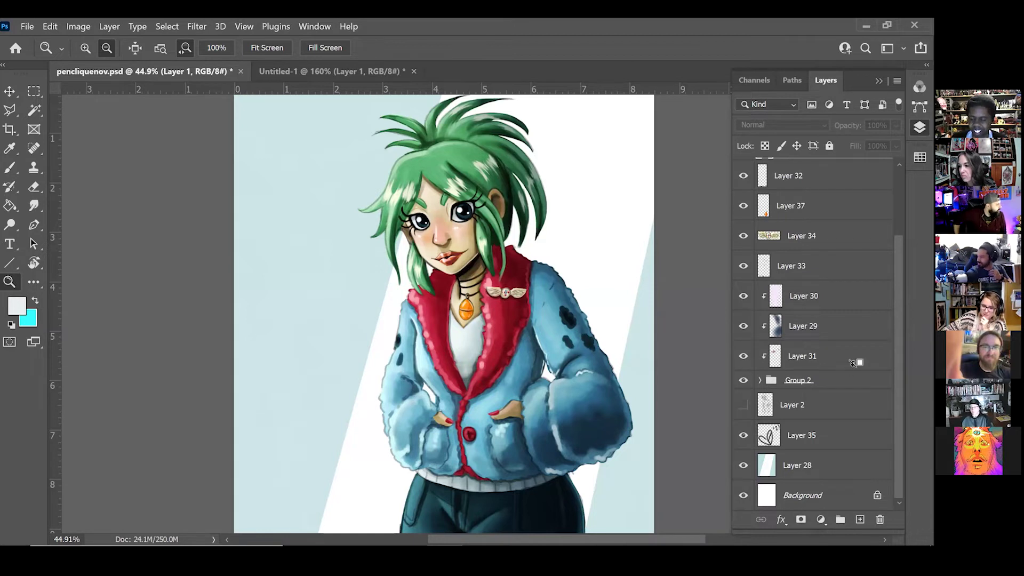
left_click(759, 379)
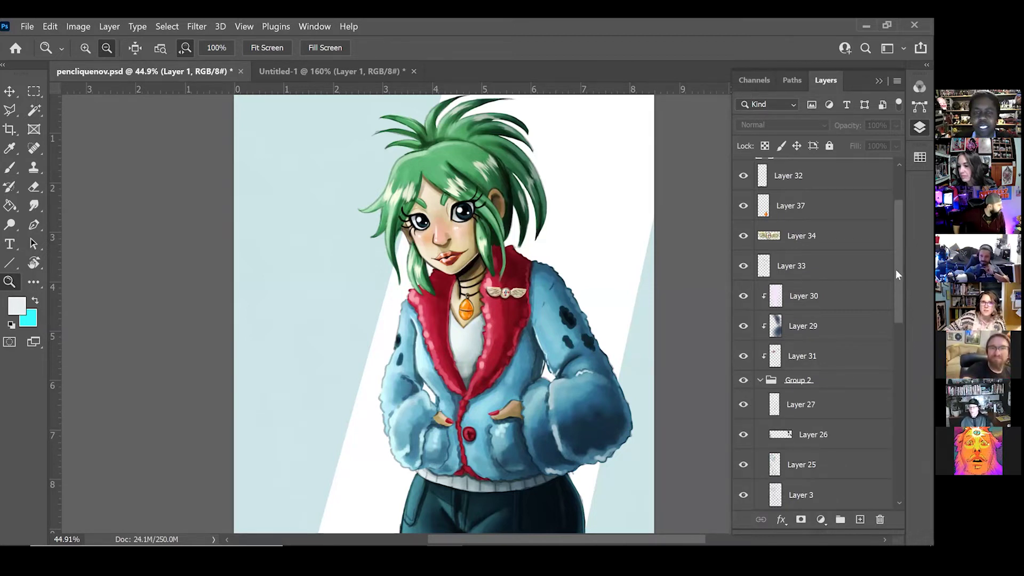
left_click_drag(900, 264, 907, 432)
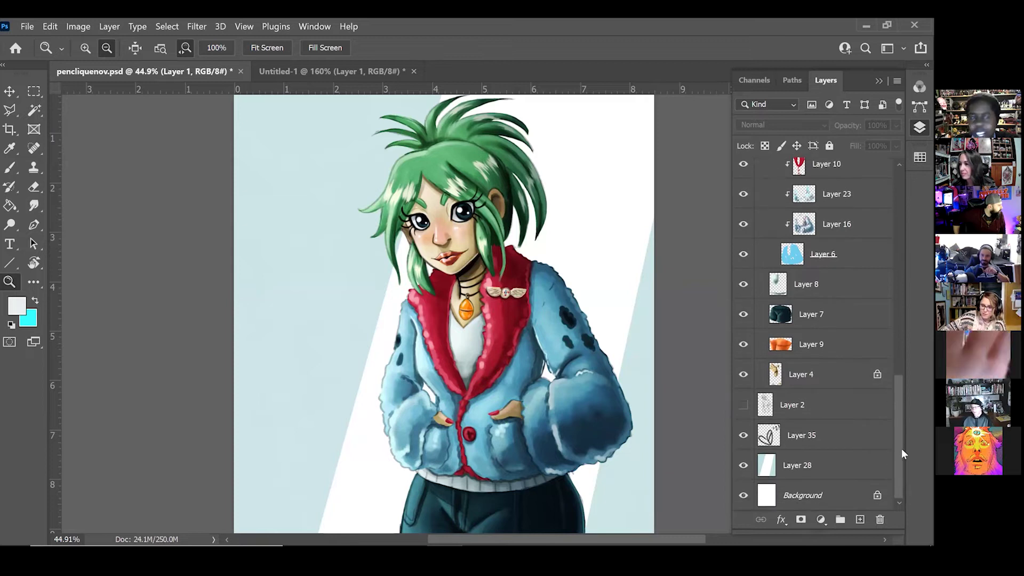
left_click_drag(901, 434, 894, 388)
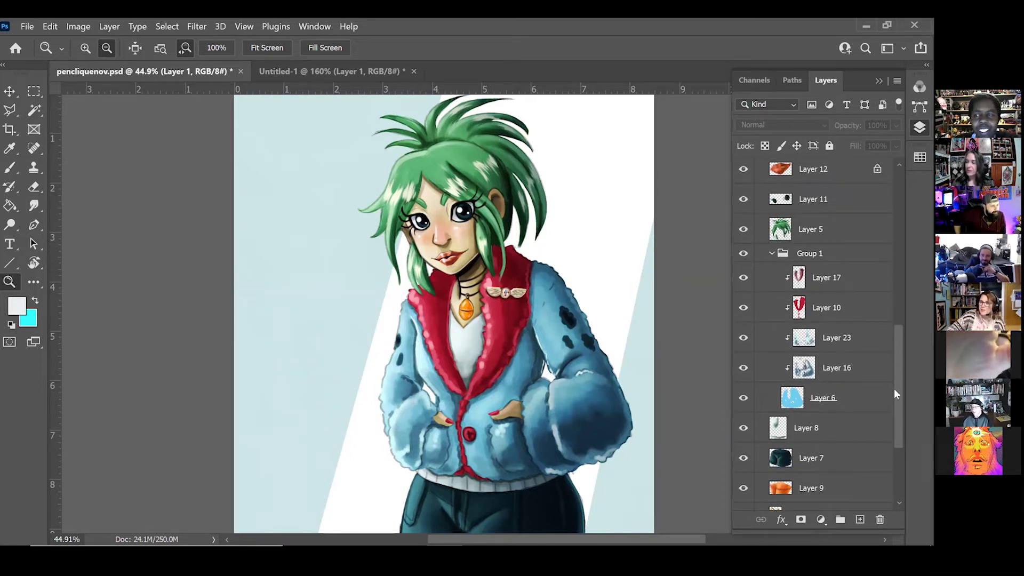
left_click_drag(894, 388, 893, 392)
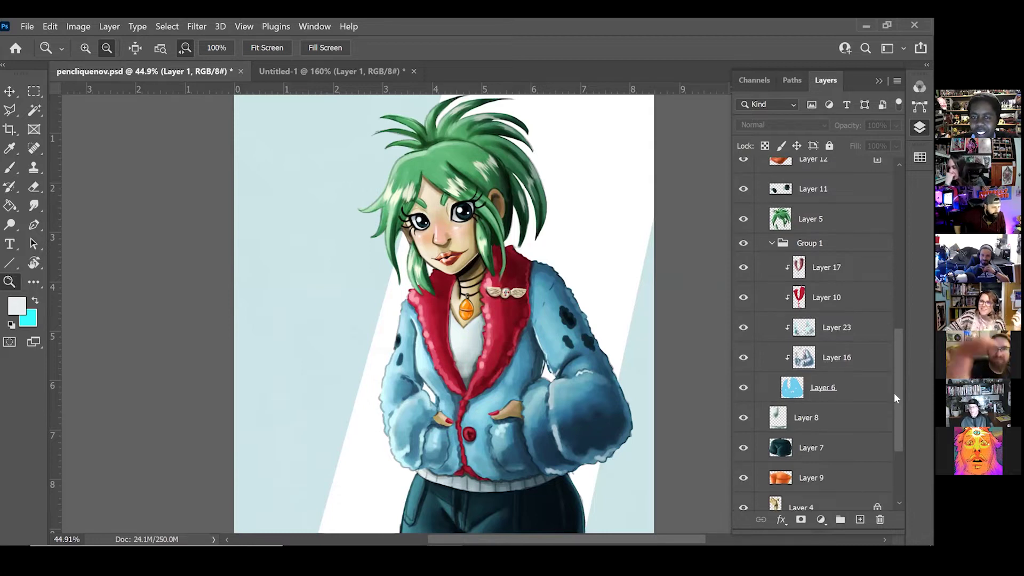
left_click_drag(893, 393, 894, 277)
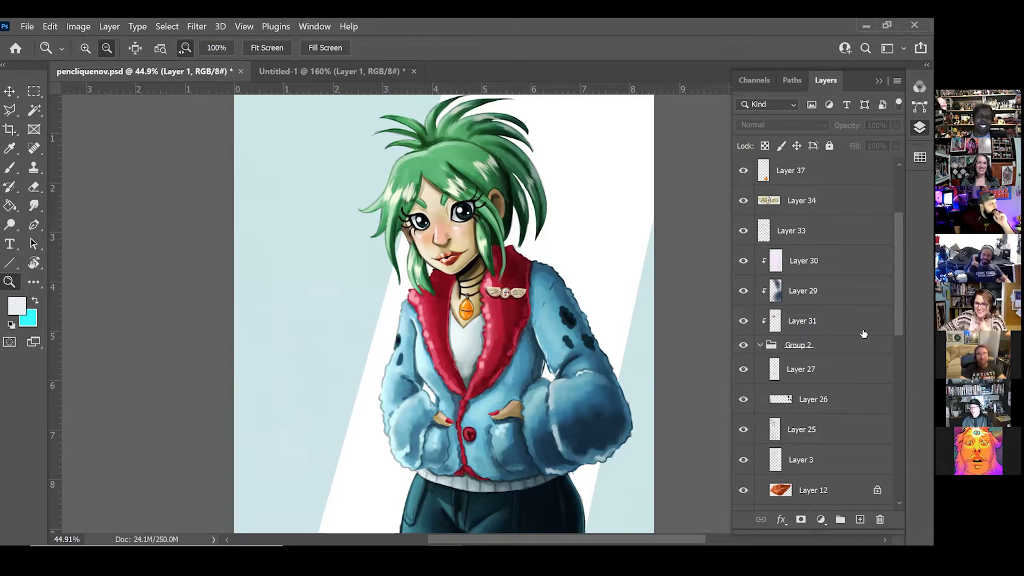
mouse_move(898, 278)
left_mouse_down()
mouse_move(900, 287)
mouse_move(894, 272)
left_mouse_up()
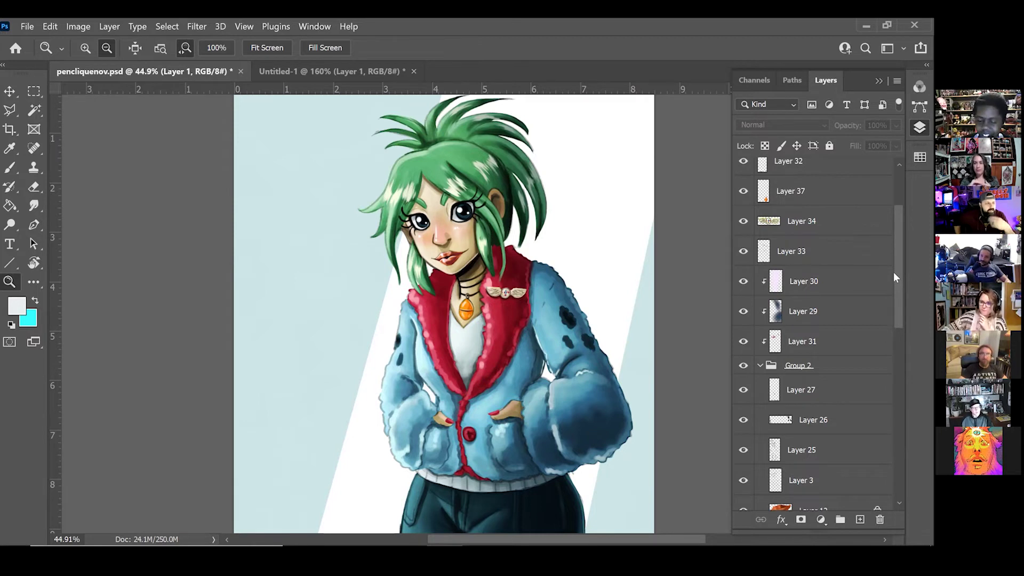
- Collapse Group 2, temporarily isolate it and the clipped Layer 29 to inspect their contribution, and restore all layers' visibility
left_click(757, 366)
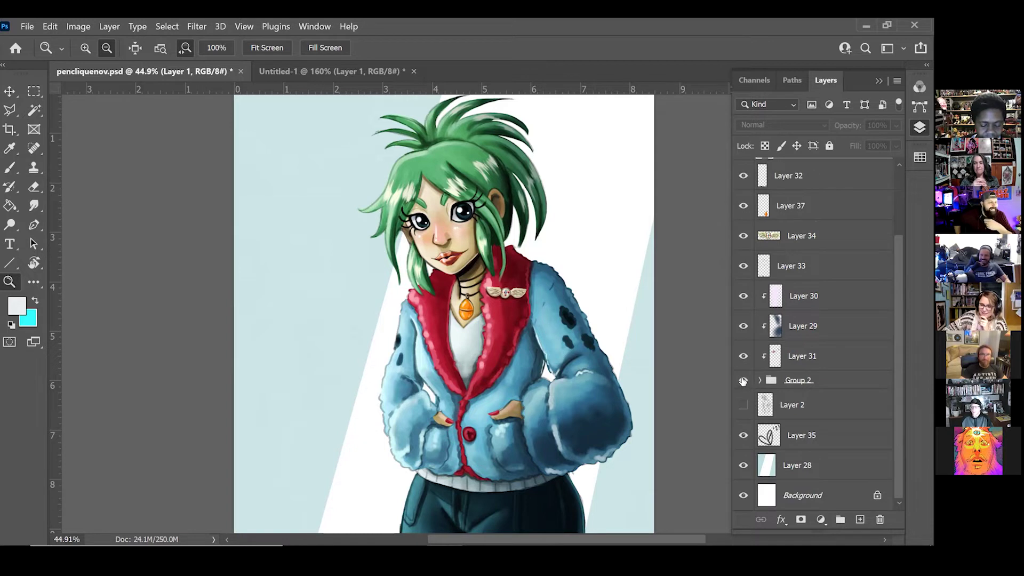
left_click(742, 379)
left_click(742, 379)
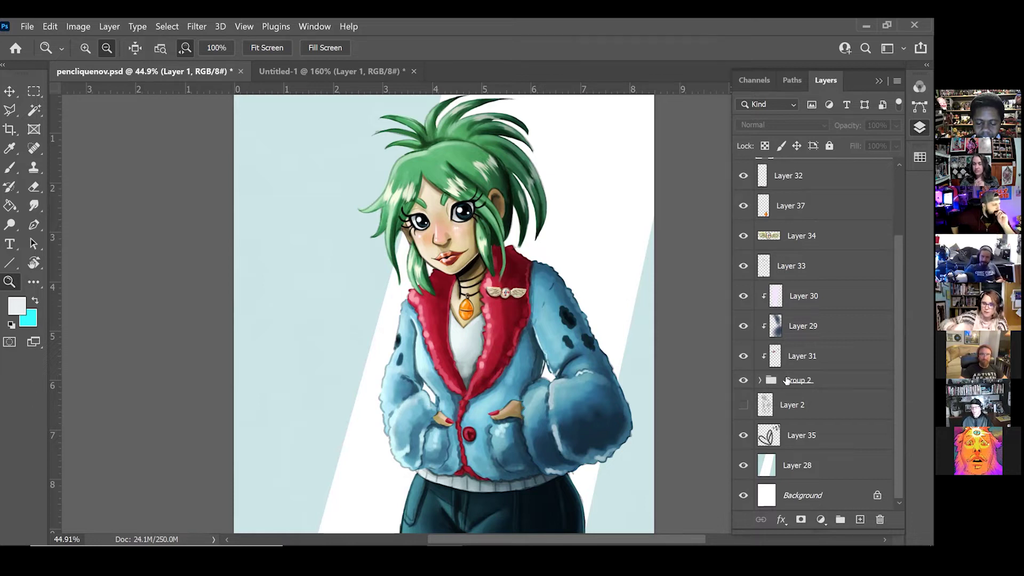
left_click(742, 326)
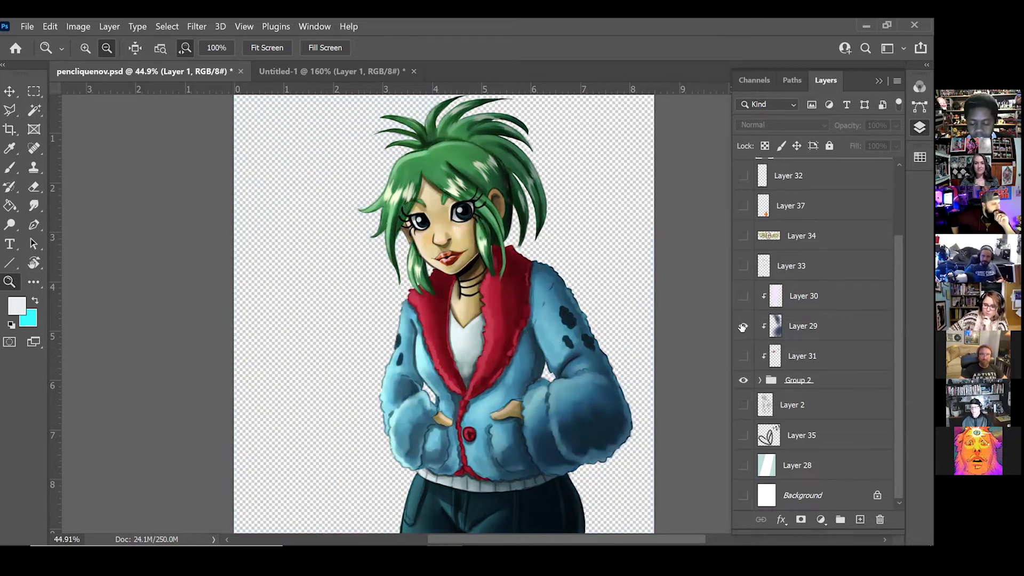
left_click(742, 327, "alt")
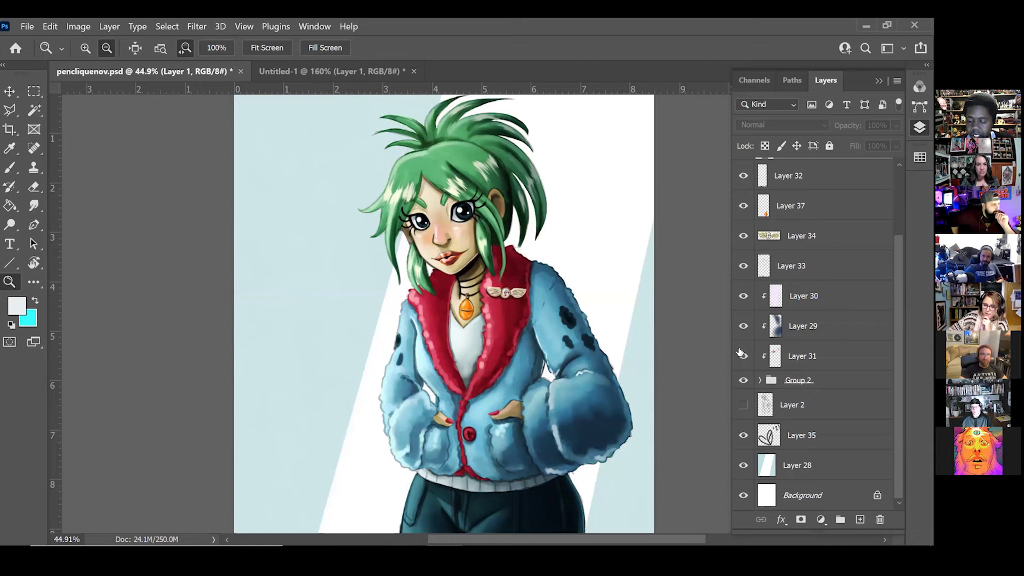
- Briefly isolate Layer 36 to check its contents, restore the other layers' visibility, and hide the layer list
left_click_drag(898, 316, 892, 251)
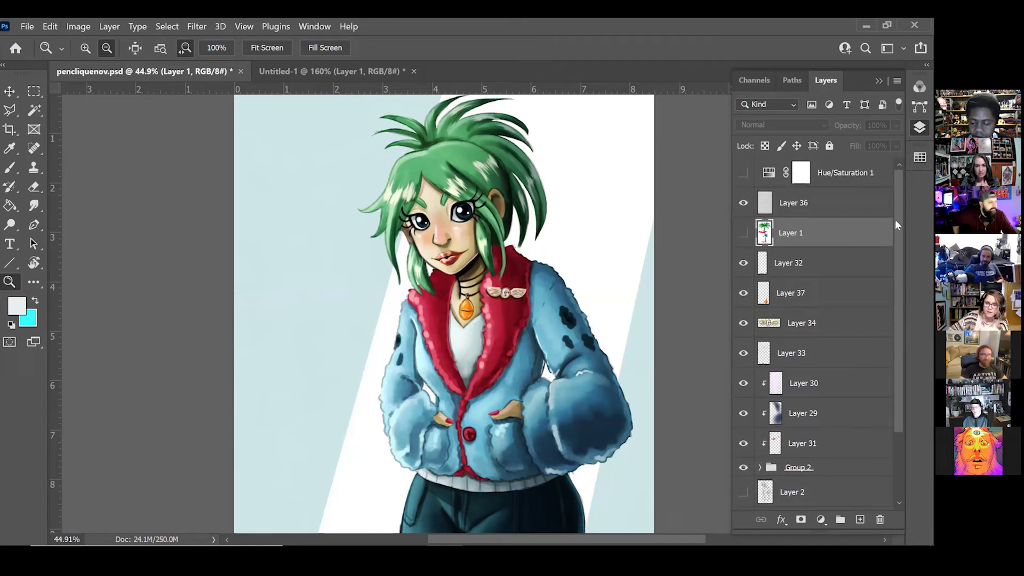
left_click(742, 202, "alt")
left_click(742, 203, "alt")
left_click_drag(901, 222, 922, 222)
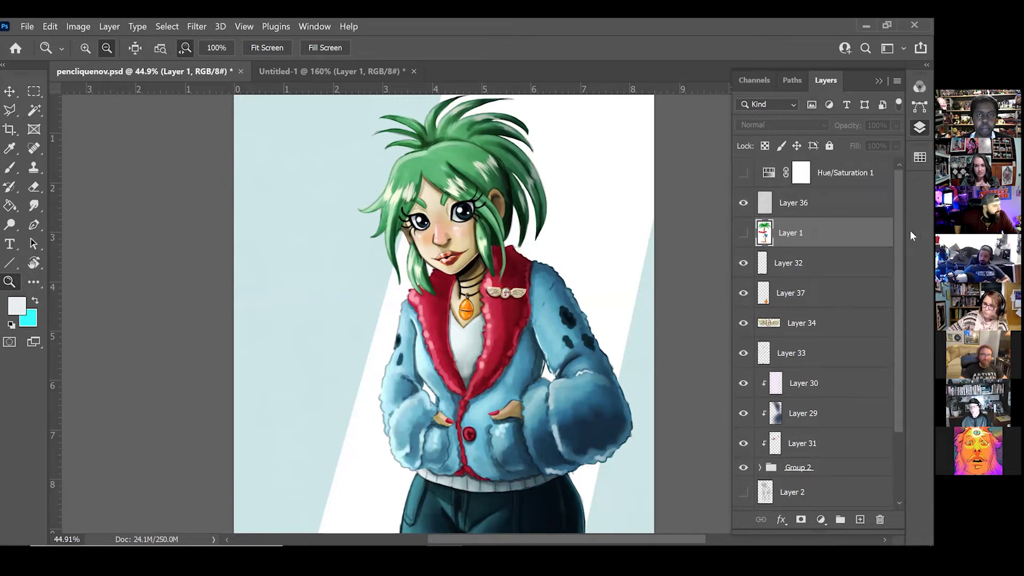
left_click(879, 81)
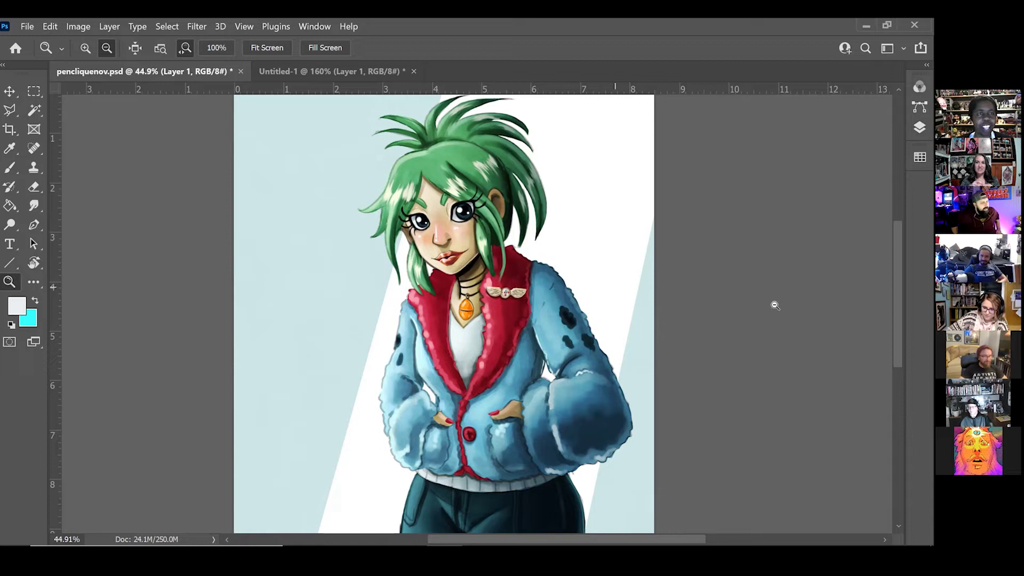
- Review the painting from the jacket detail out to the whole composition with the signature
mouse_move(895, 260)
left_mouse_down()
mouse_move(910, 297)
mouse_move(898, 264)
left_mouse_up()
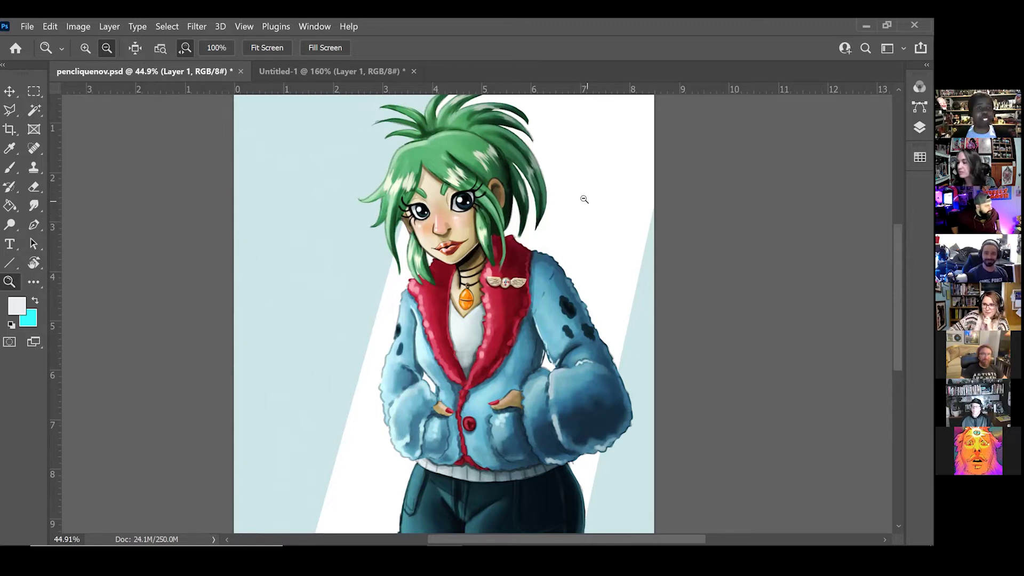
mouse_move(895, 300)
left_mouse_down()
mouse_move(901, 313)
mouse_move(899, 299)
left_mouse_up()
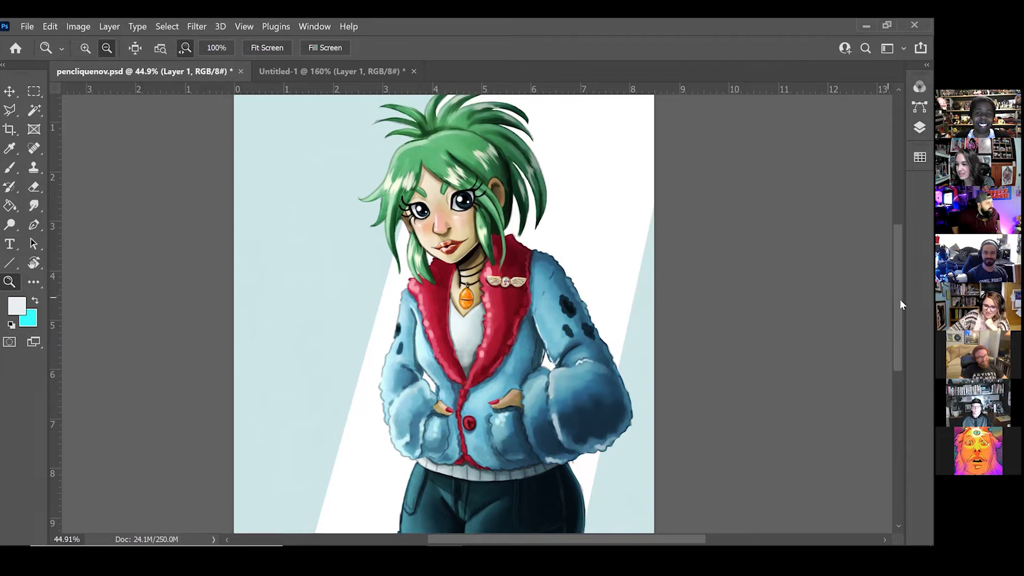
left_click_drag(542, 259, 529, 260)
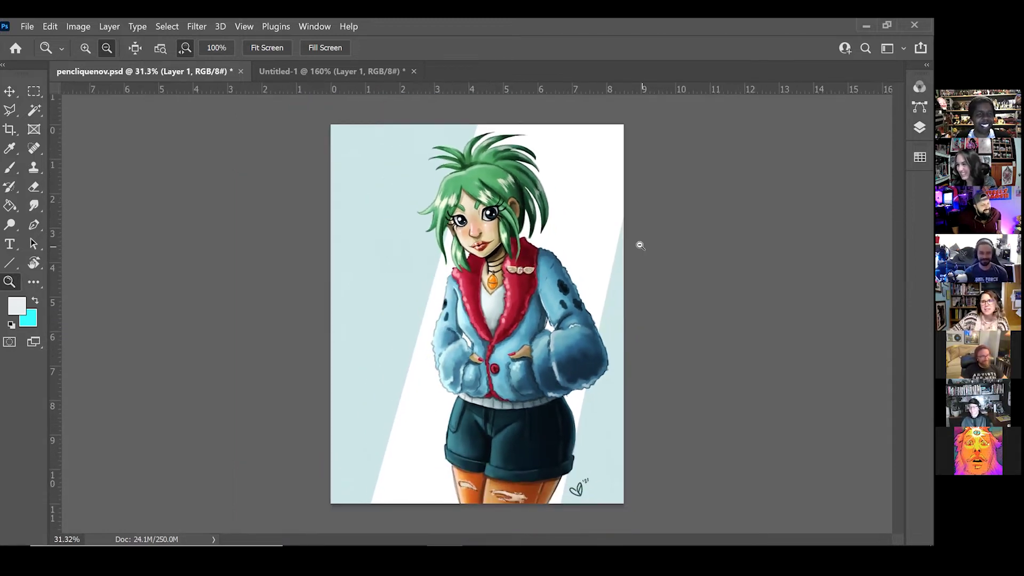
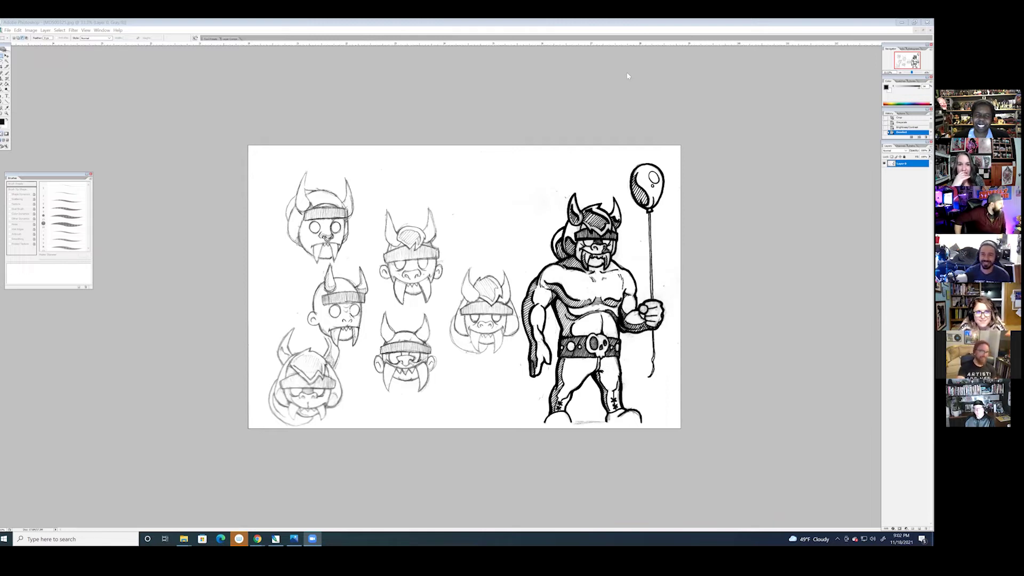
- Enlarge the horned, tusked character sheet and compare its pencil head studies with the inked full figure holding a balloon
left_click(542, 395)
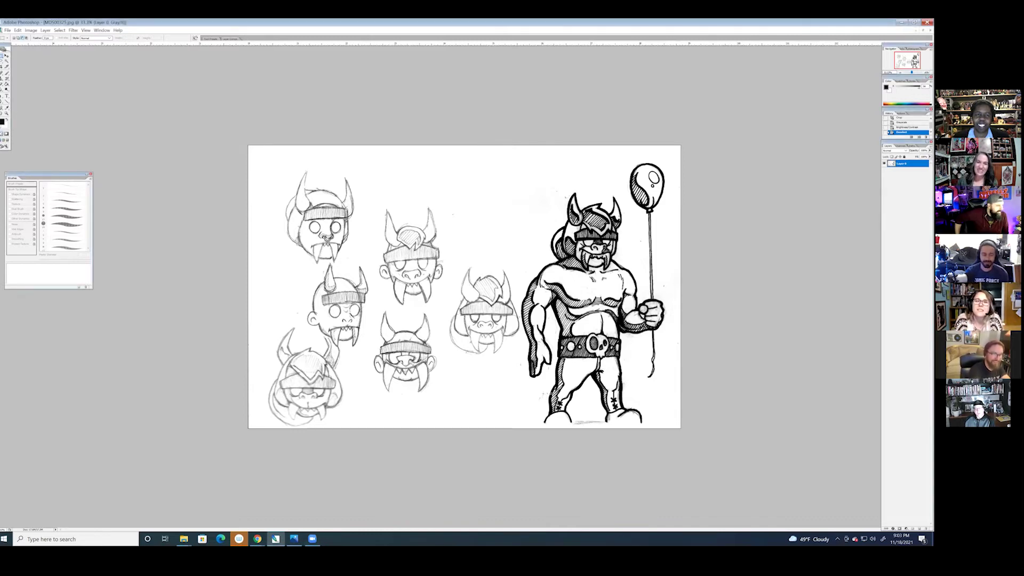
key("ctrl+plus")
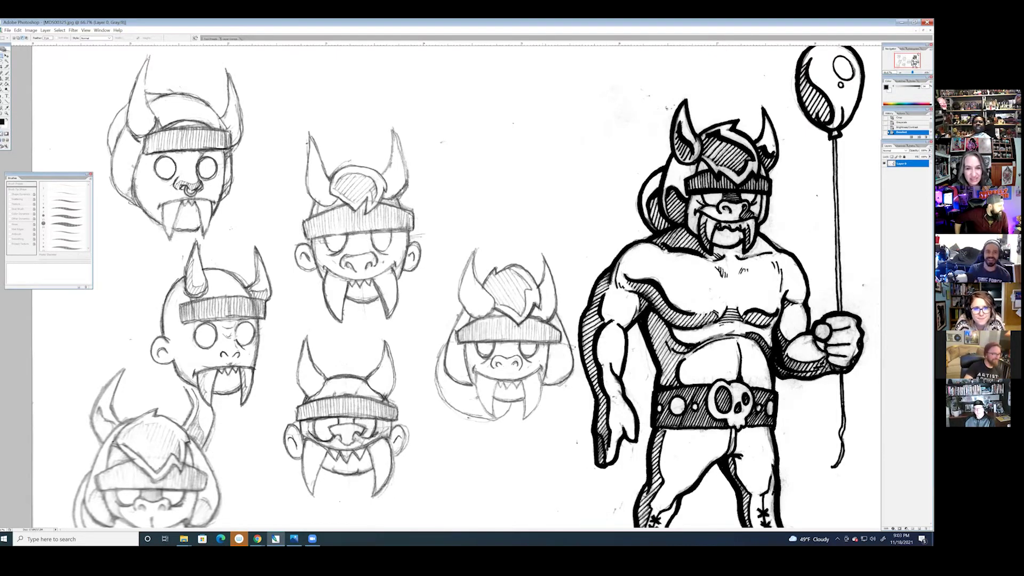
scroll(457, 287, "down", 1)
scroll(414, 390, "down", 1)
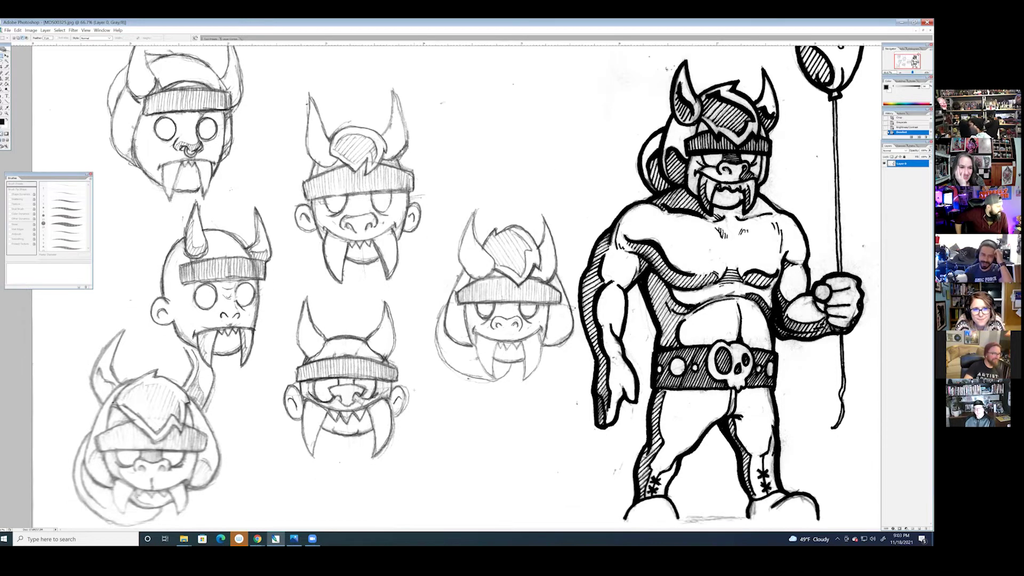
scroll(456, 286, "up", 1)
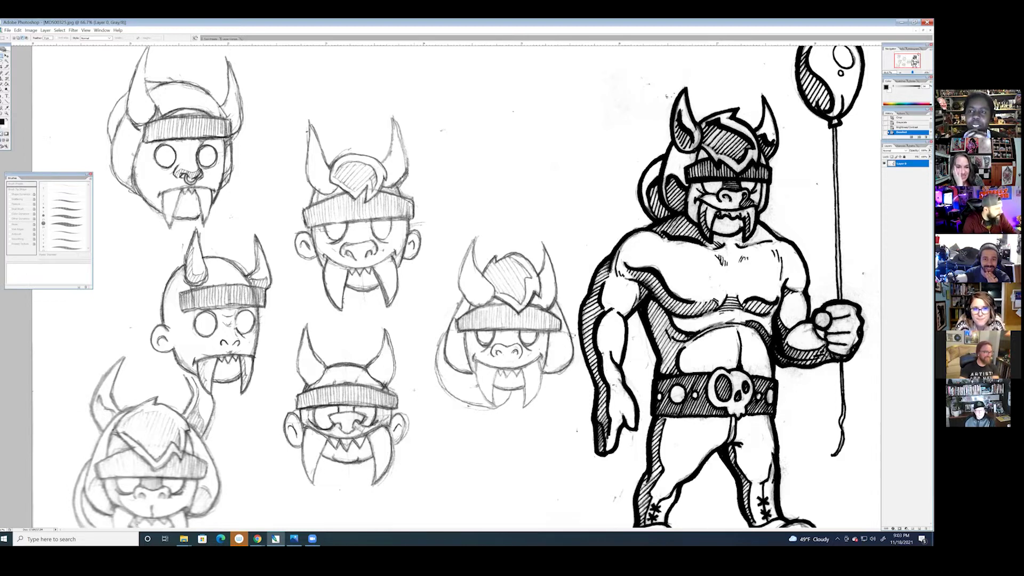
scroll(457, 286, "down", 2)
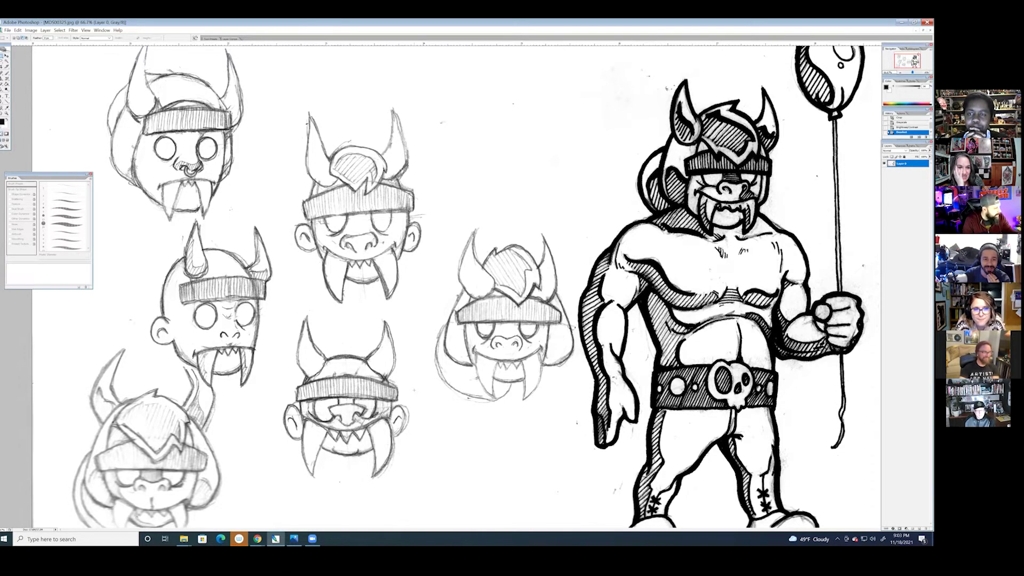
scroll(456, 286, "down", 4)
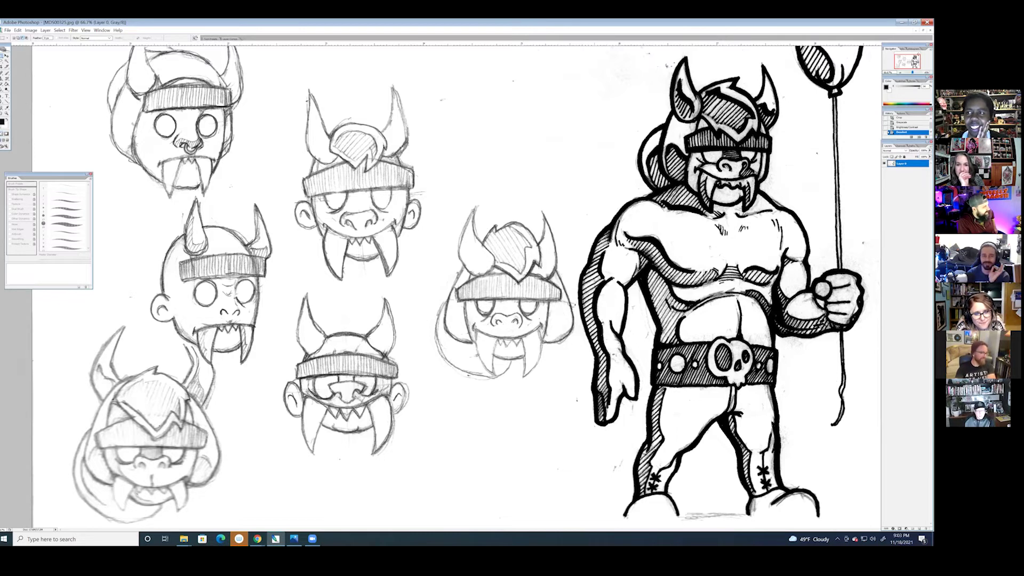
scroll(470, 288, "up", 3)
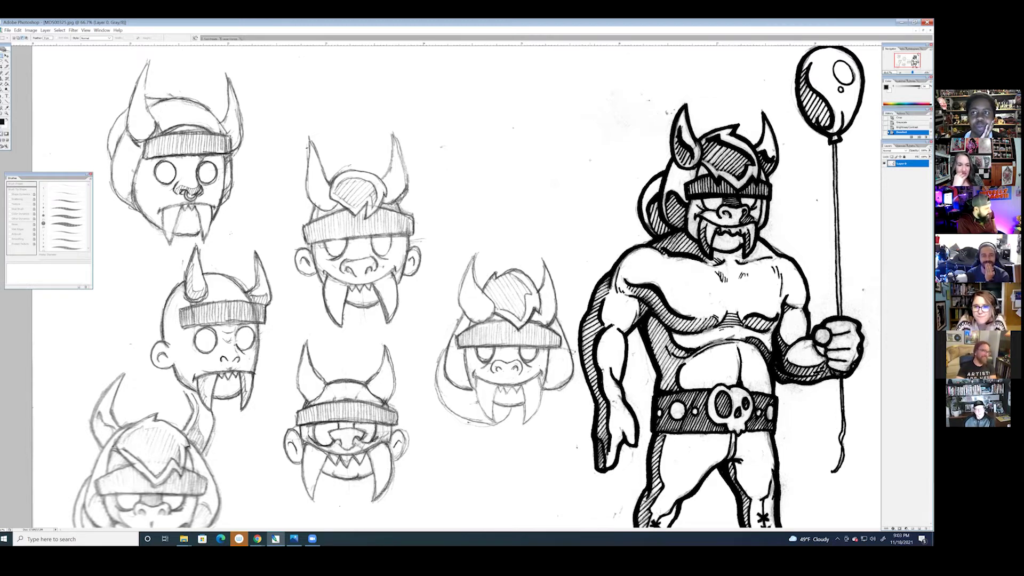
scroll(470, 288, "down", 1)
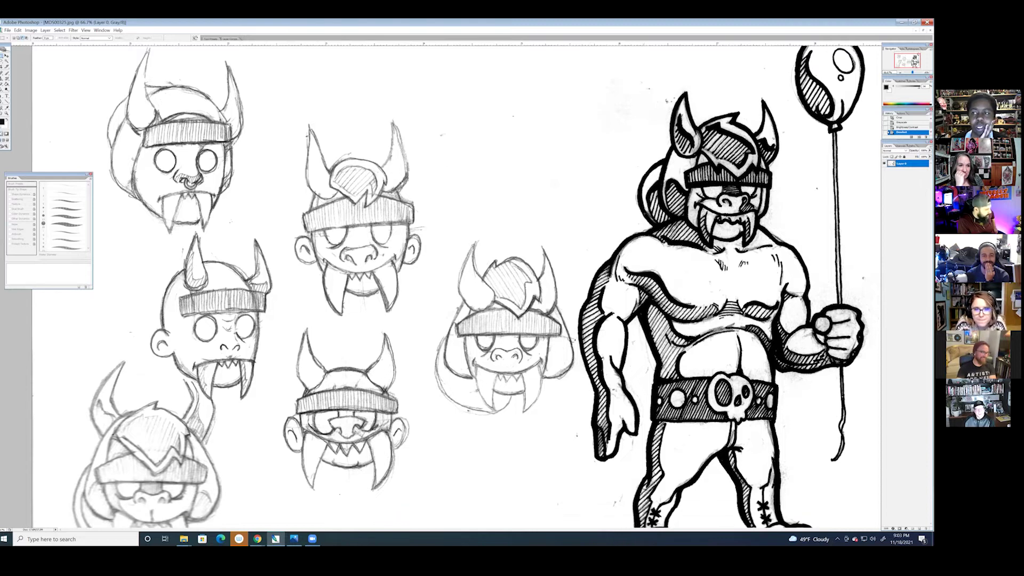
scroll(456, 286, "down", 3)
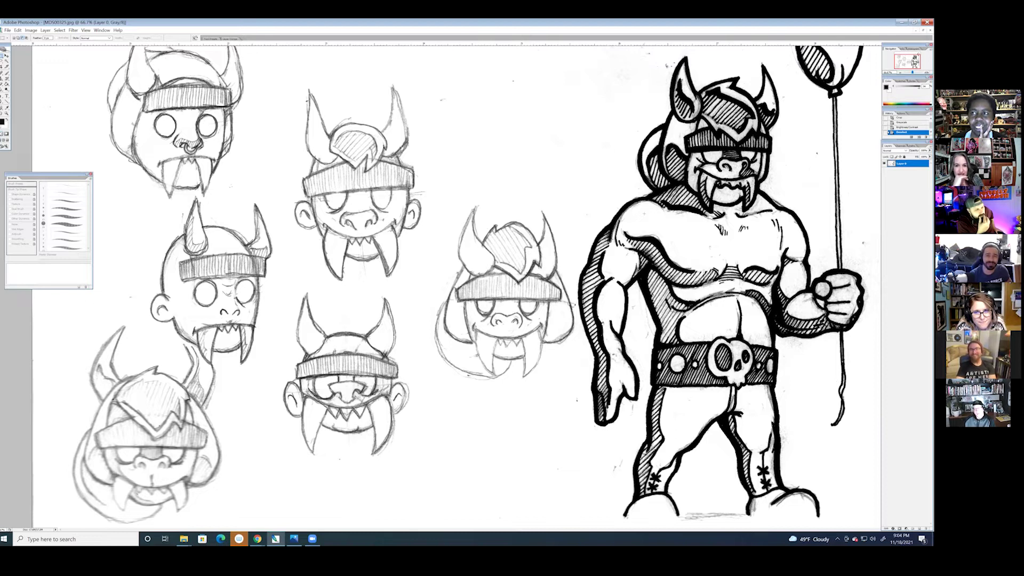
scroll(457, 287, "up", 3)
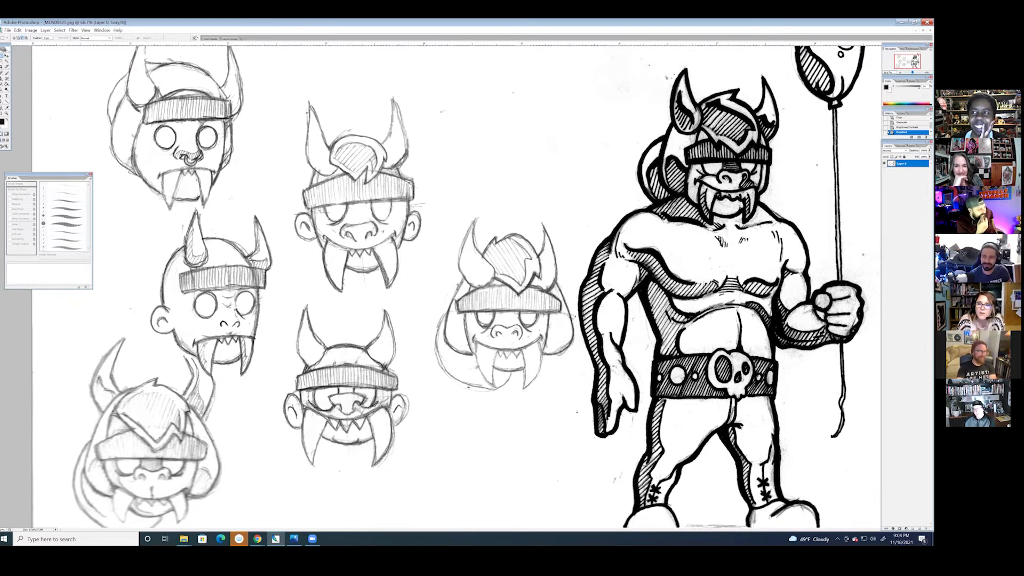
scroll(456, 286, "down", 3)
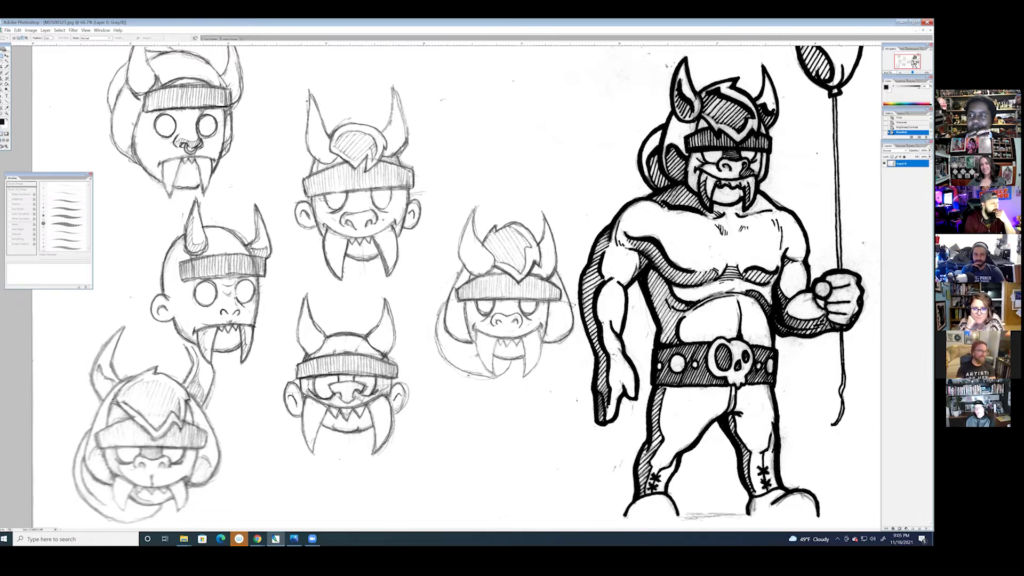
scroll(494, 287, "up", 3)
scroll(456, 286, "up", 2)
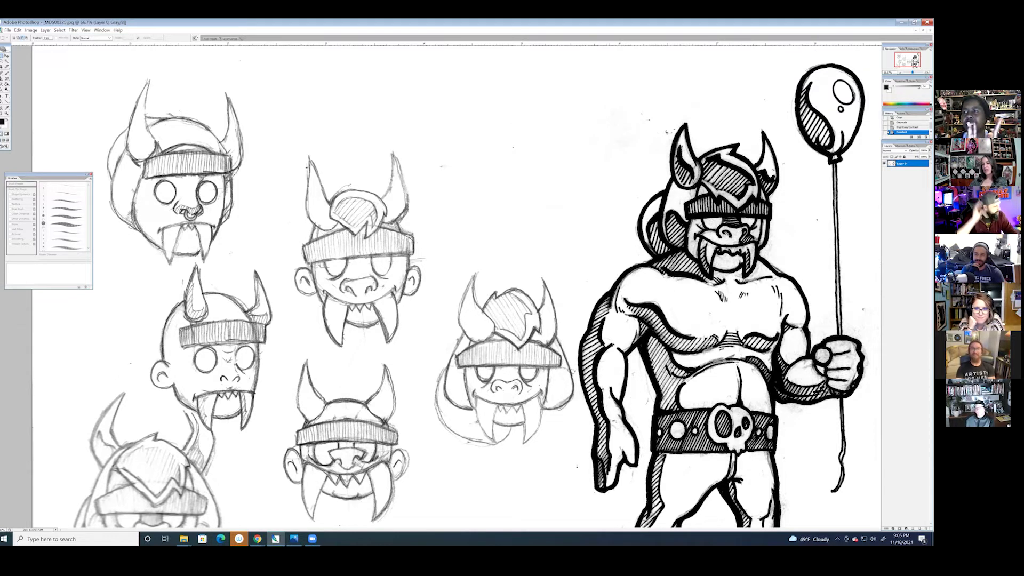
scroll(457, 290, "down", 1)
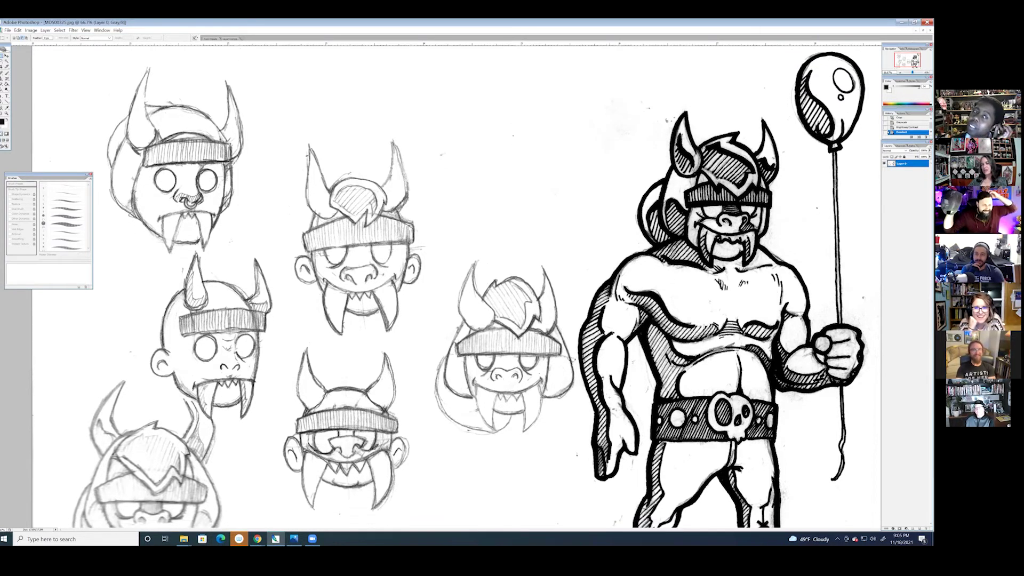
- Examine the horned character sheet down to the lowest pencil head and the inked figure's boots
scroll(457, 287, "down", 1)
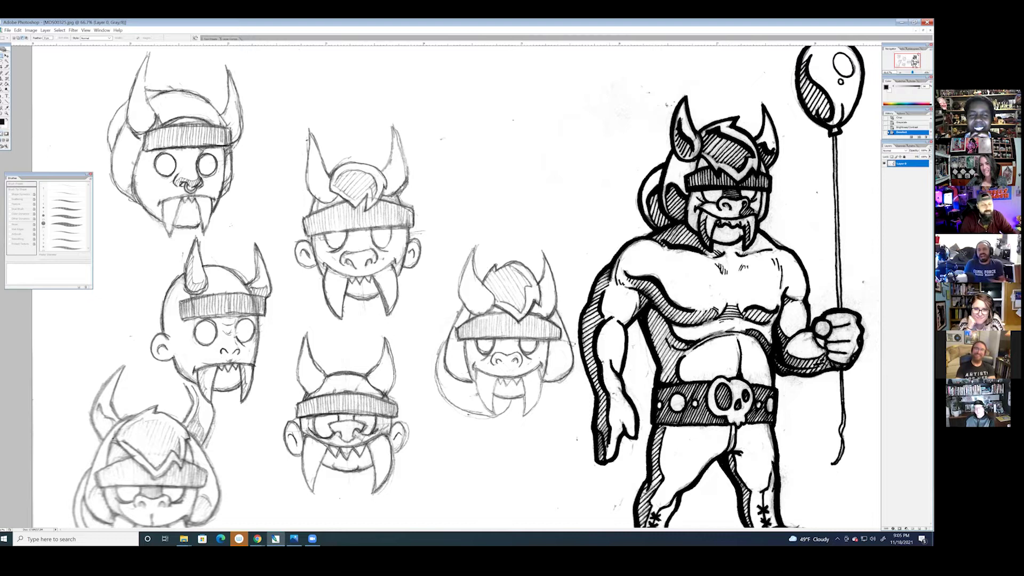
scroll(472, 286, "down", 2)
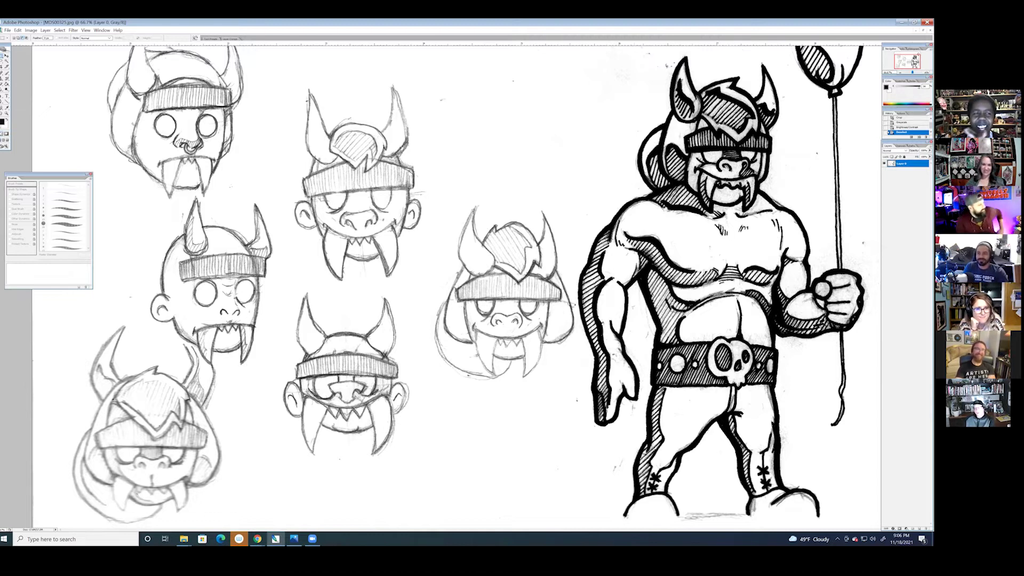
scroll(457, 286, "up", 3)
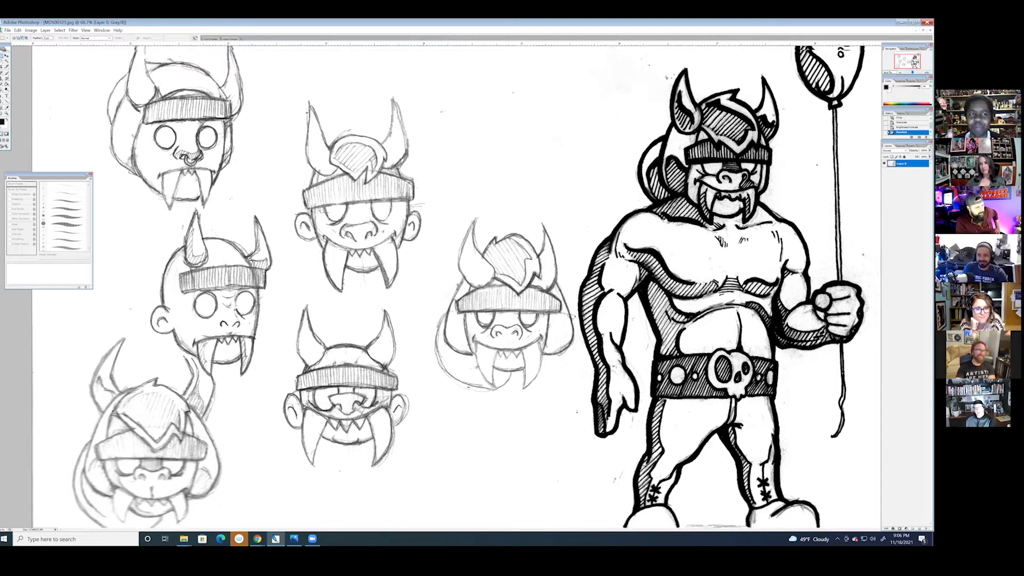
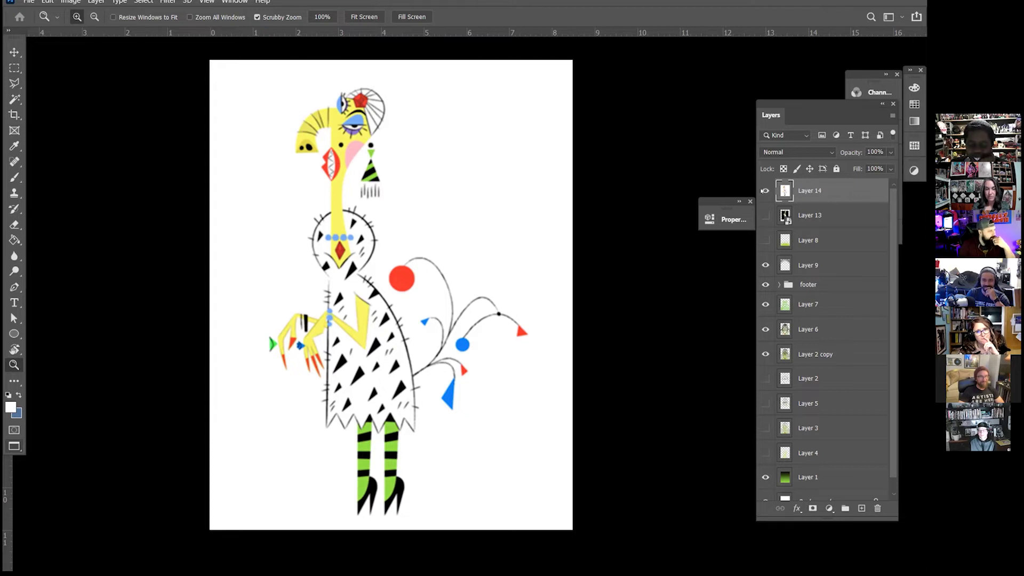
- Hide the cartoon reference on Layer 14 and inspect the green turbaned portrait's face up close and as a whole
left_click(764, 190)
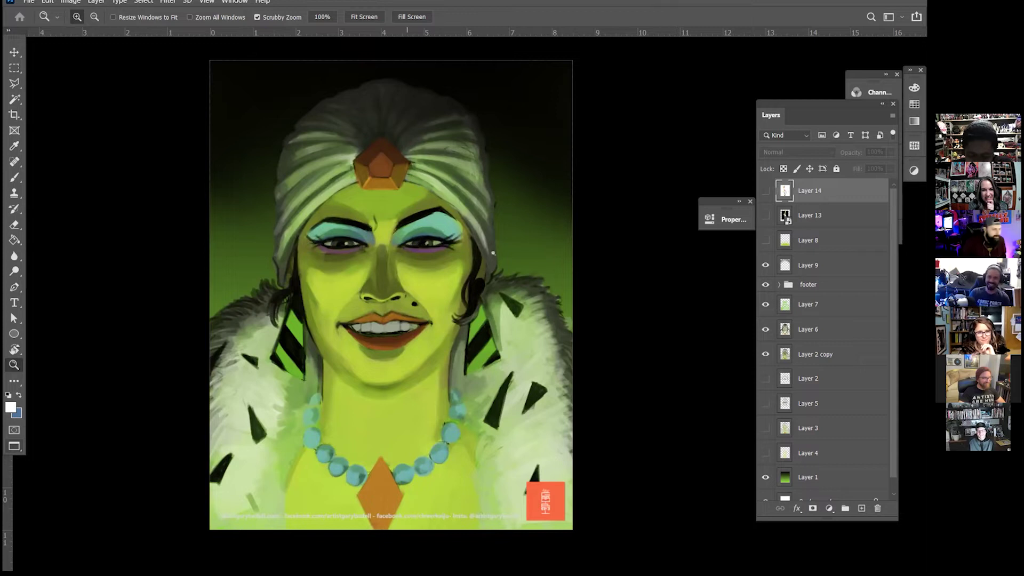
mouse_move(543, 266)
left_mouse_down()
mouse_move(496, 251)
mouse_move(528, 276)
left_mouse_up()
key("alt")
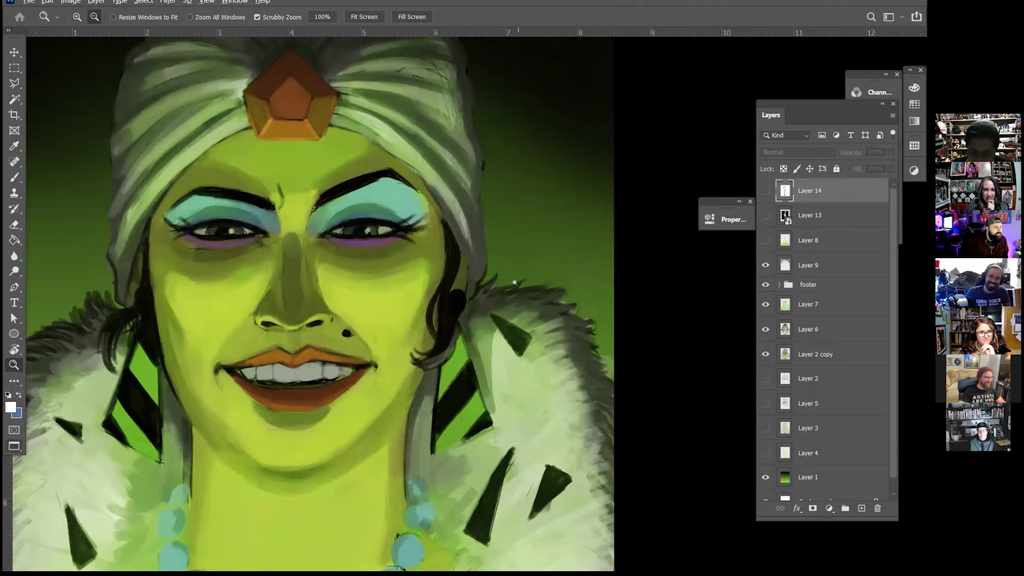
left_click_drag(497, 299, 538, 252)
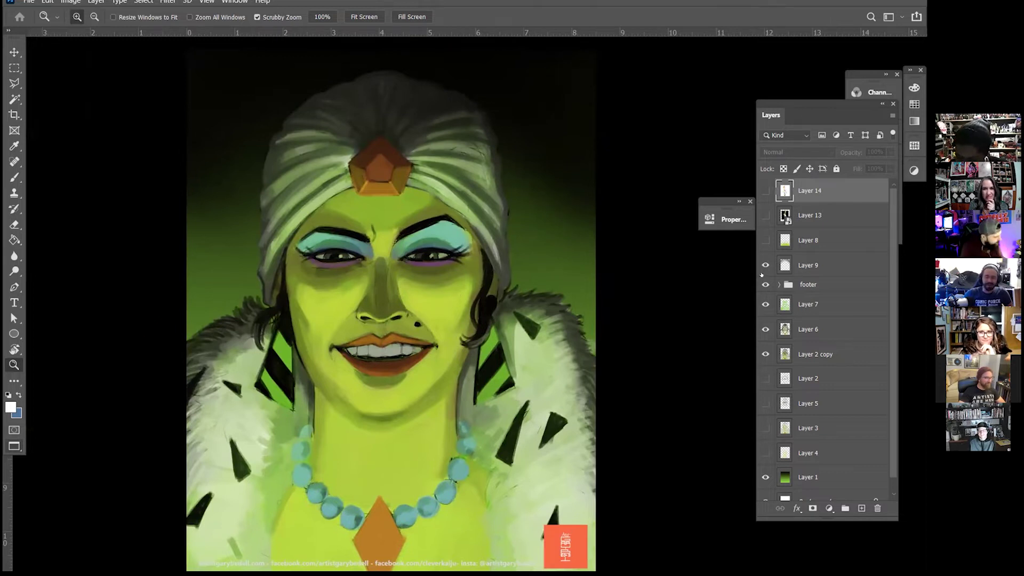
- Move Layer 9 below the footer group and hide the painted layers from Layer 9 down to Layer 2 copy
left_click_drag(816, 264, 829, 292)
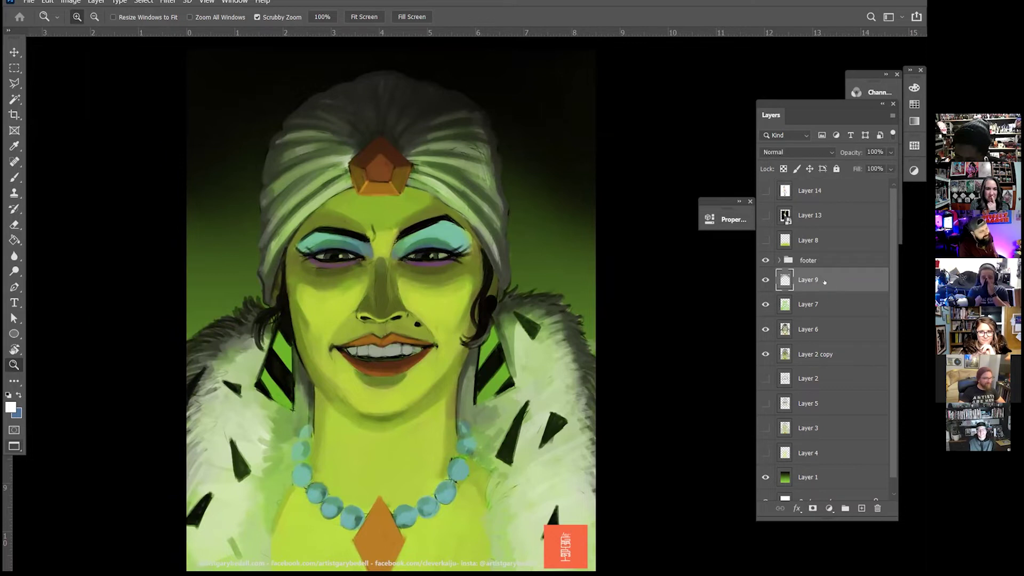
scroll(830, 299, "down", 1)
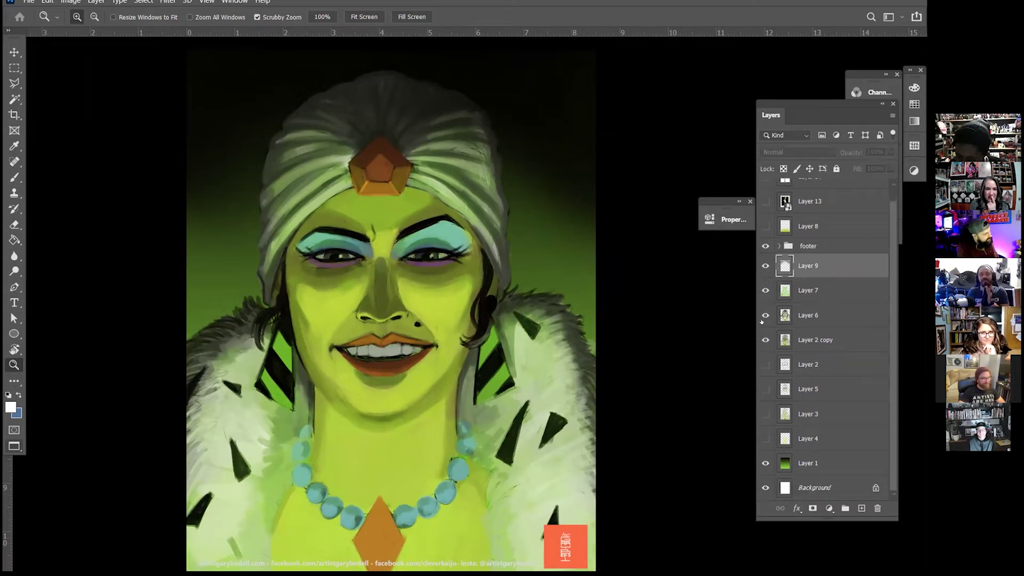
left_click(764, 247)
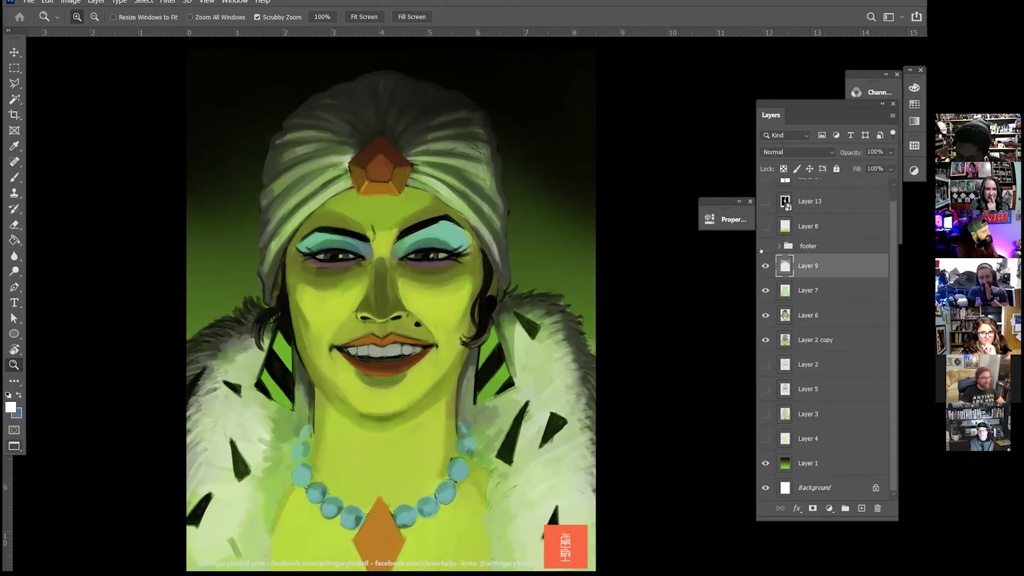
left_click_drag(761, 250, 761, 337)
- Inspect the portrait's underlying sketches on Layer 5 and Layer 2, and restore the visibility of the painted layers
left_click(765, 389)
left_click(765, 388)
left_click(764, 364)
left_click(764, 365)
left_click(764, 364)
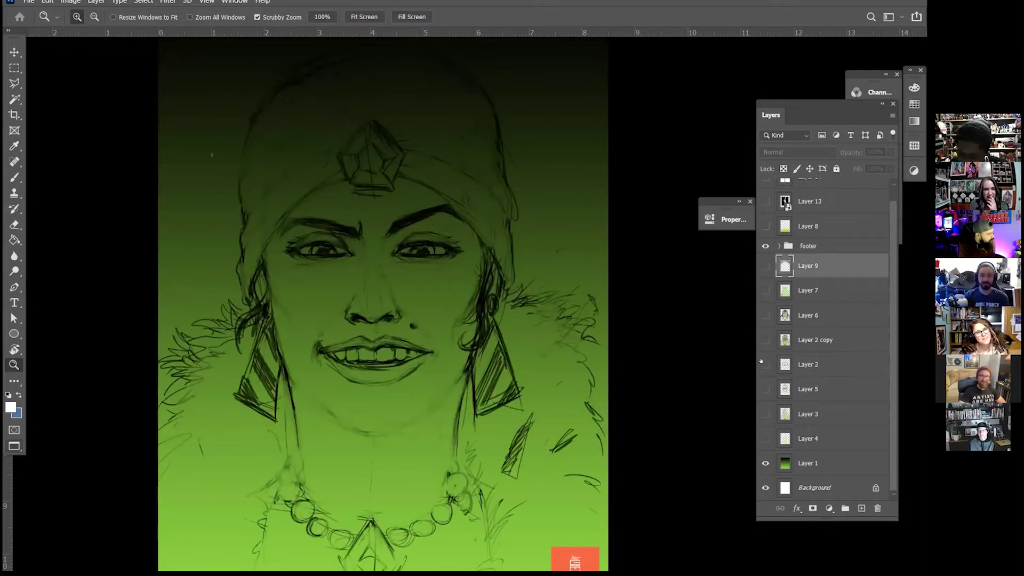
left_click(761, 362)
left_click_drag(764, 339, 765, 266)
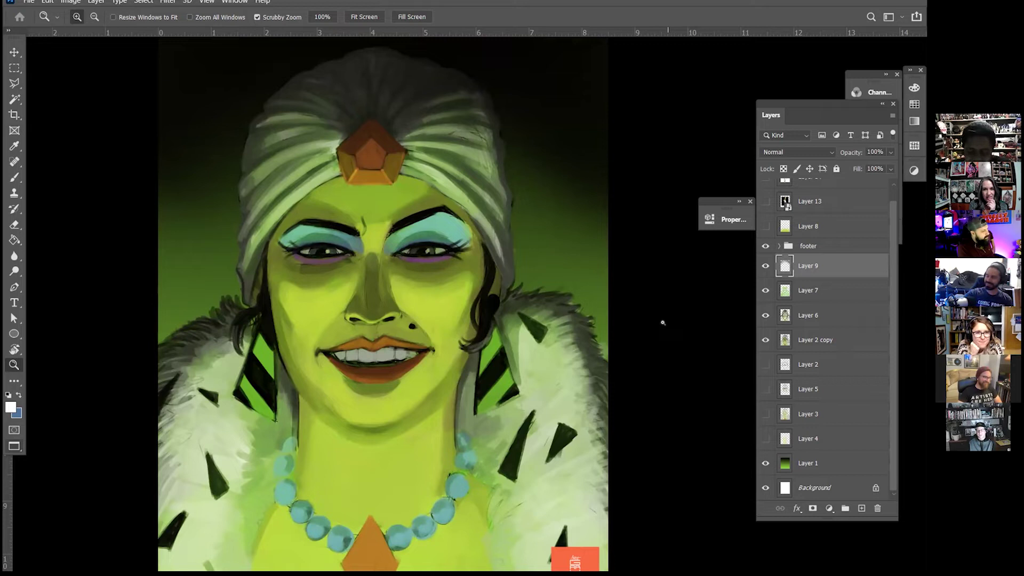
- Compare the portrait with and without Layer 7 and Layer 6, leaving both layers visible
left_click(765, 290)
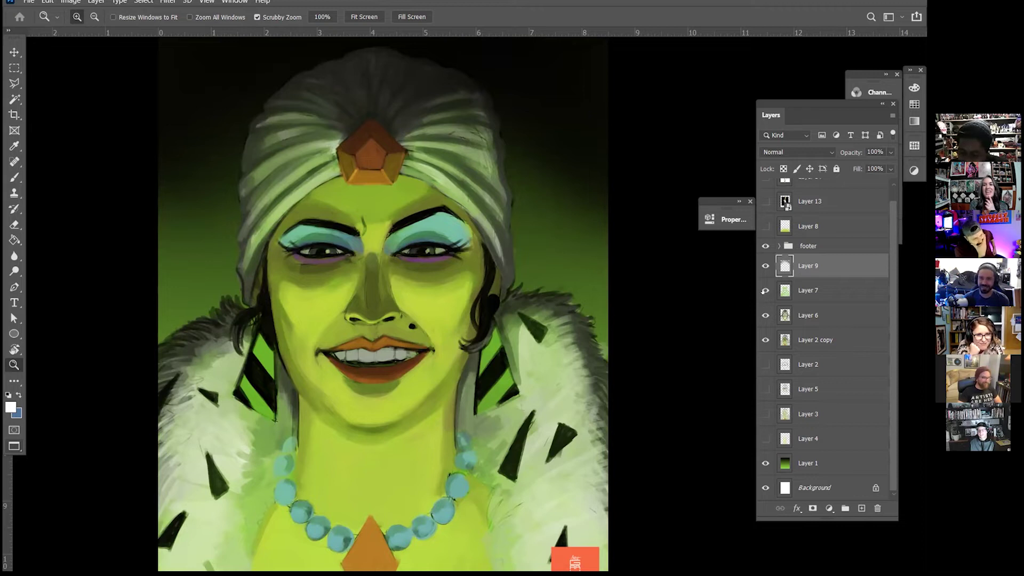
left_click(764, 290)
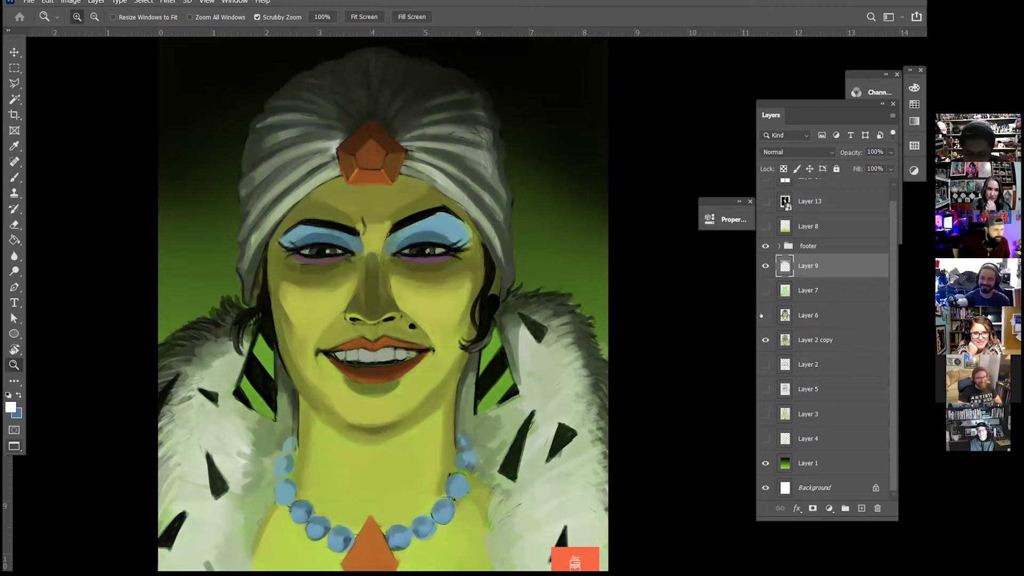
left_click(762, 315)
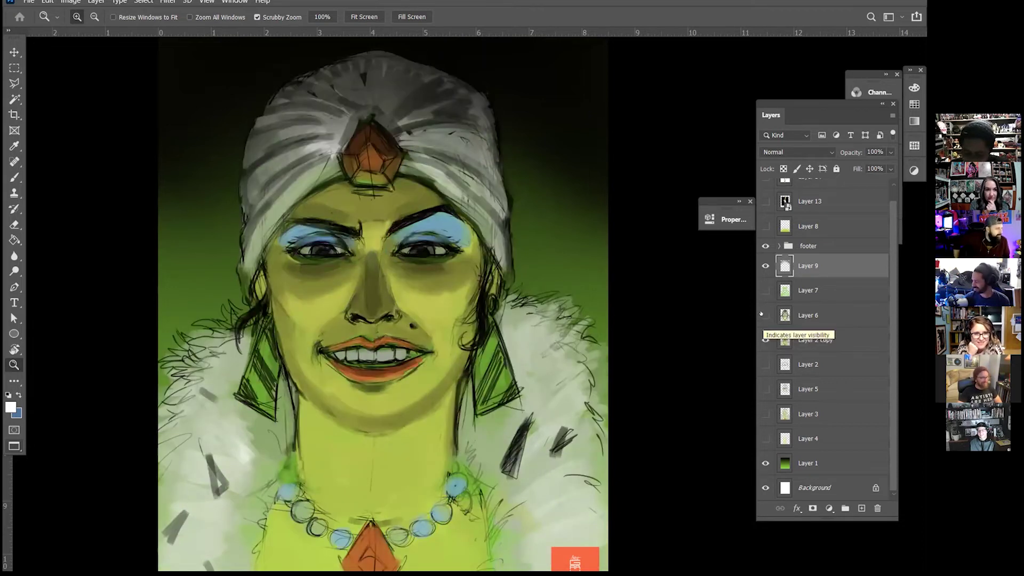
left_click(761, 315)
left_click(761, 315)
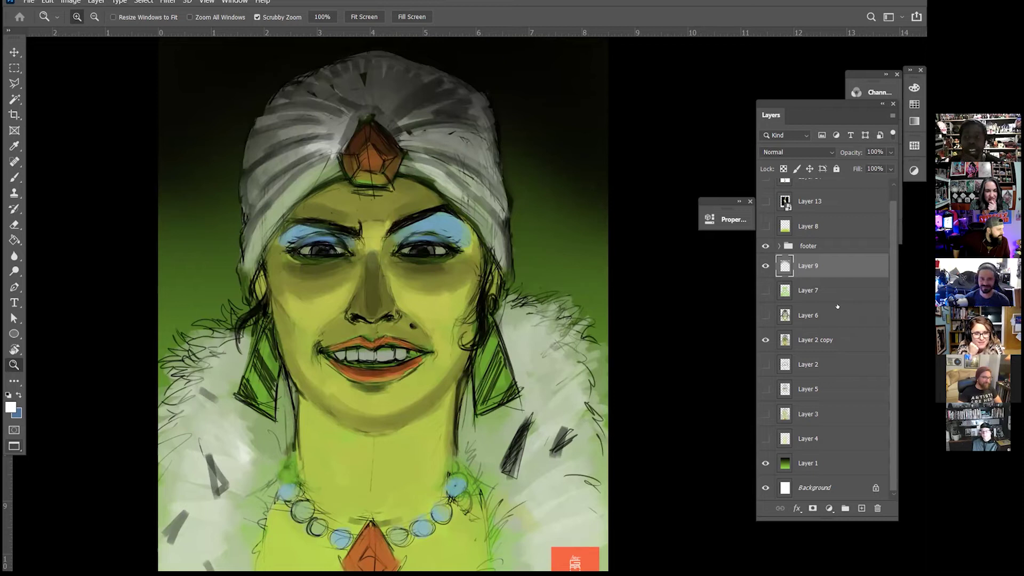
left_click(765, 315)
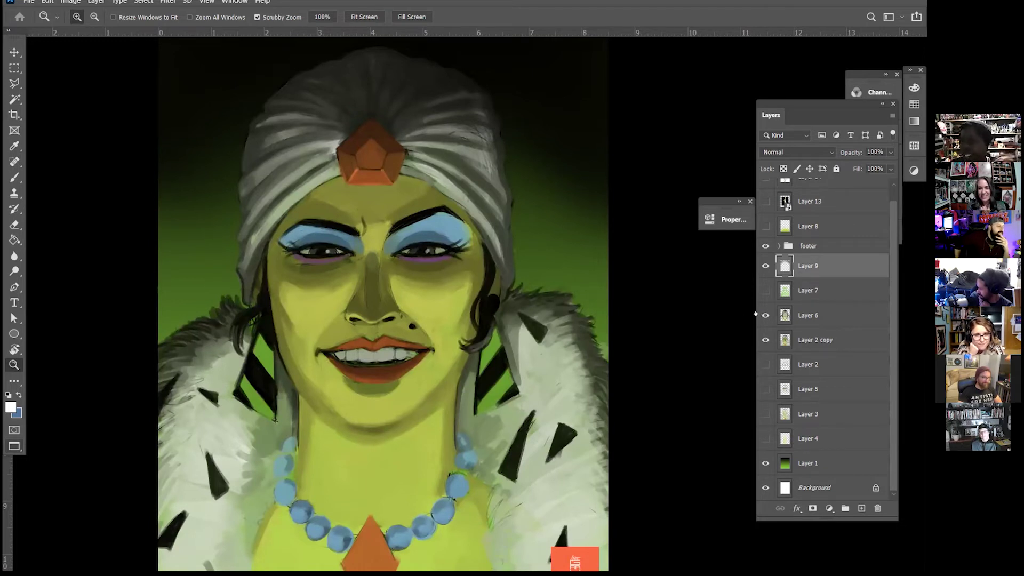
left_click(765, 290)
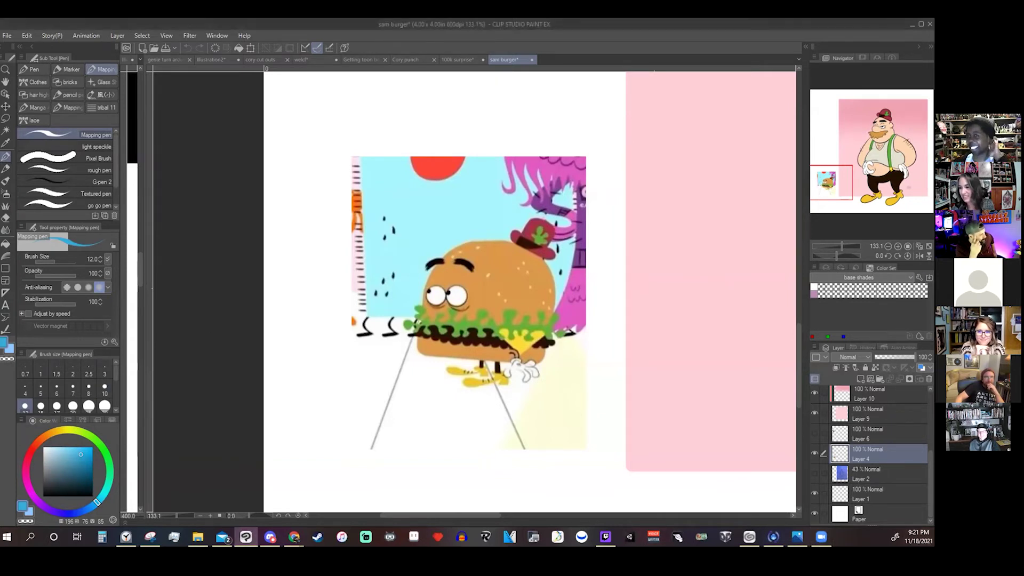
- In Clip Studio Paint, compare the cartoon burger reference with the full mustached character drawn from it
scroll(571, 298, "down", 6)
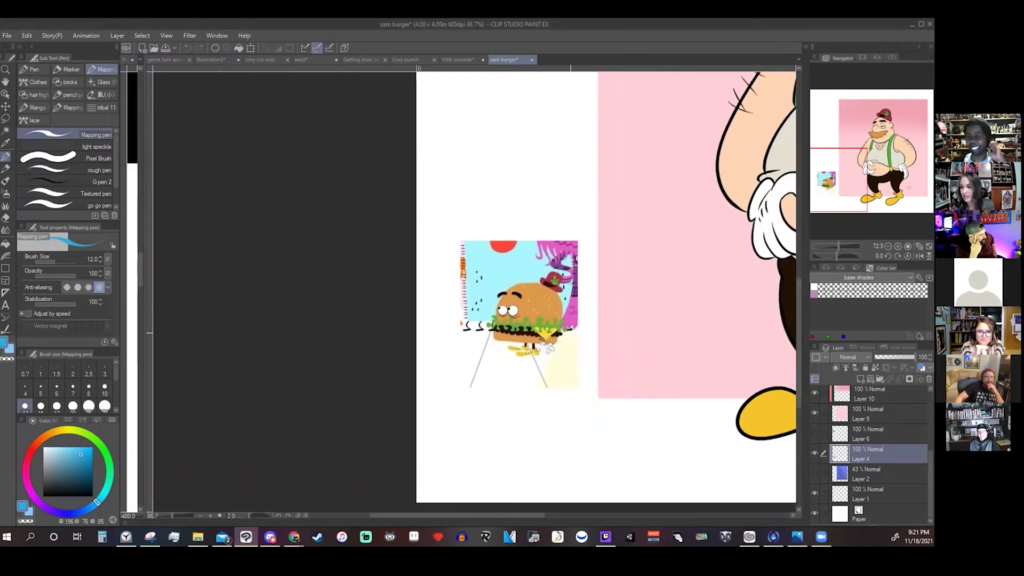
scroll(633, 235, "right", 4)
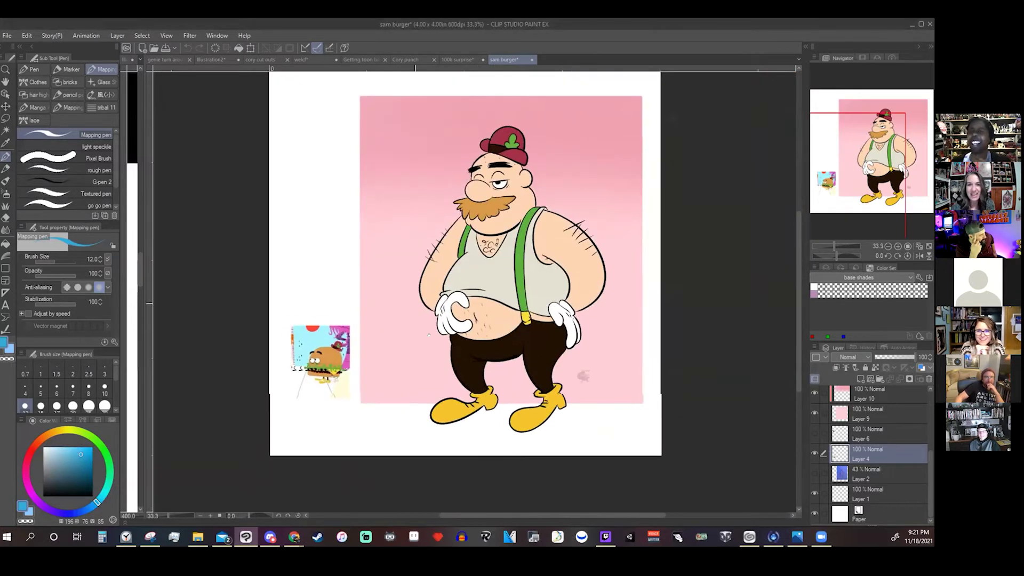
scroll(600, 410, "down", 1)
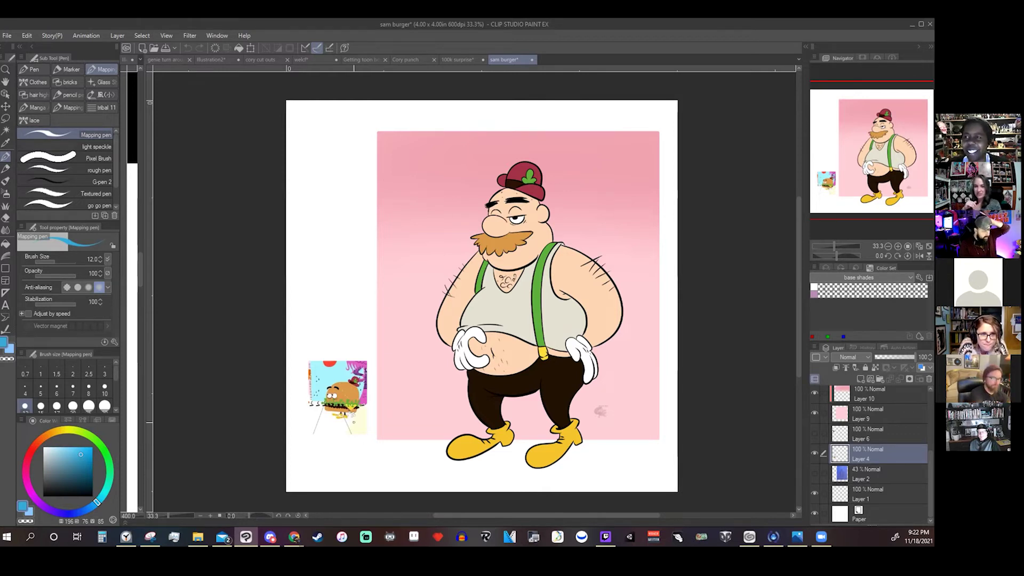
scroll(357, 417, "up", 10)
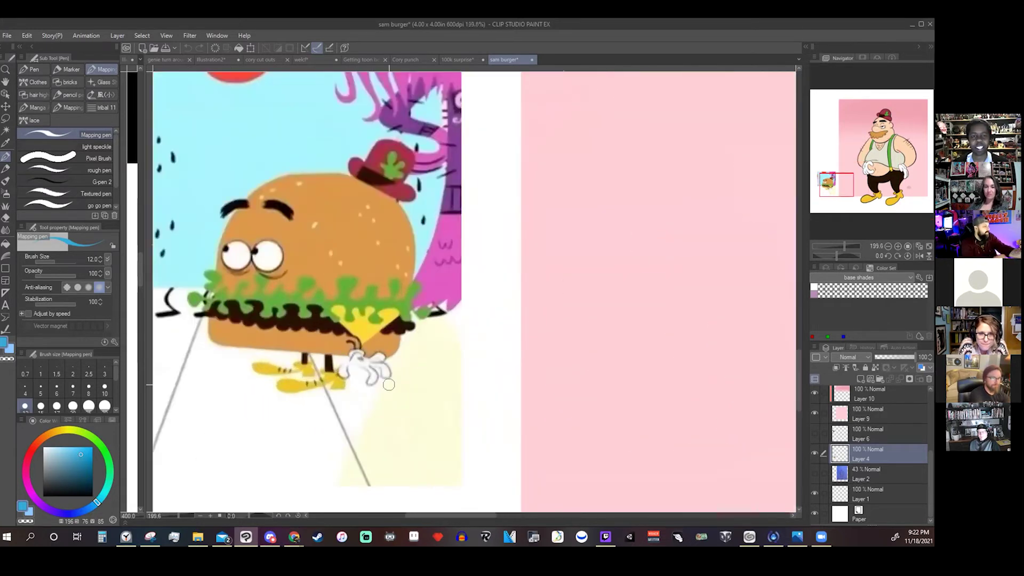
scroll(417, 411, "down", 2)
scroll(417, 412, "down", 8)
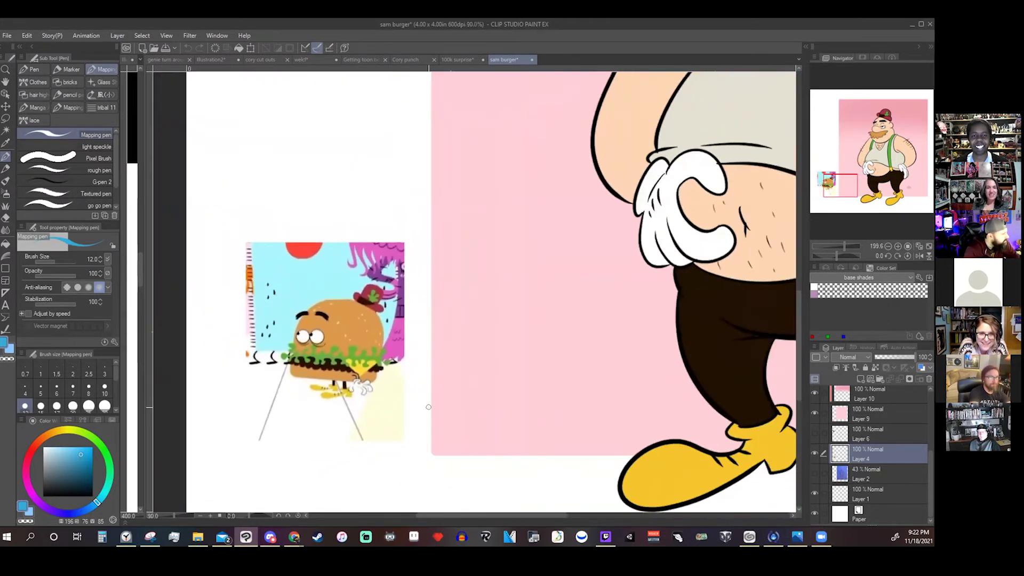
- Isolate the pencil sketch photo on Layer 2 over the white Paper layer and set its opacity to 100%
left_click(814, 473, "alt")
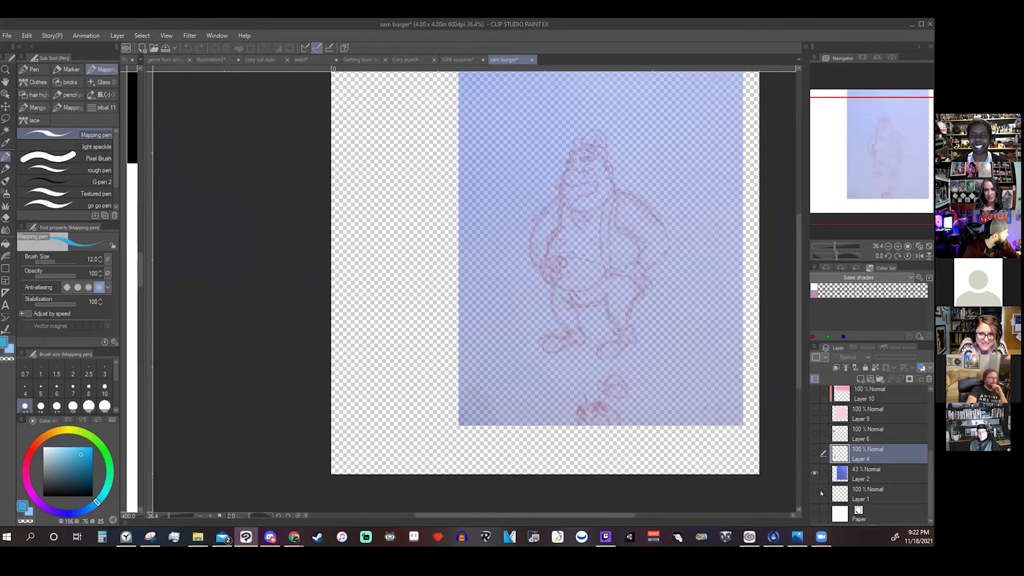
left_click(814, 513)
left_click(861, 473)
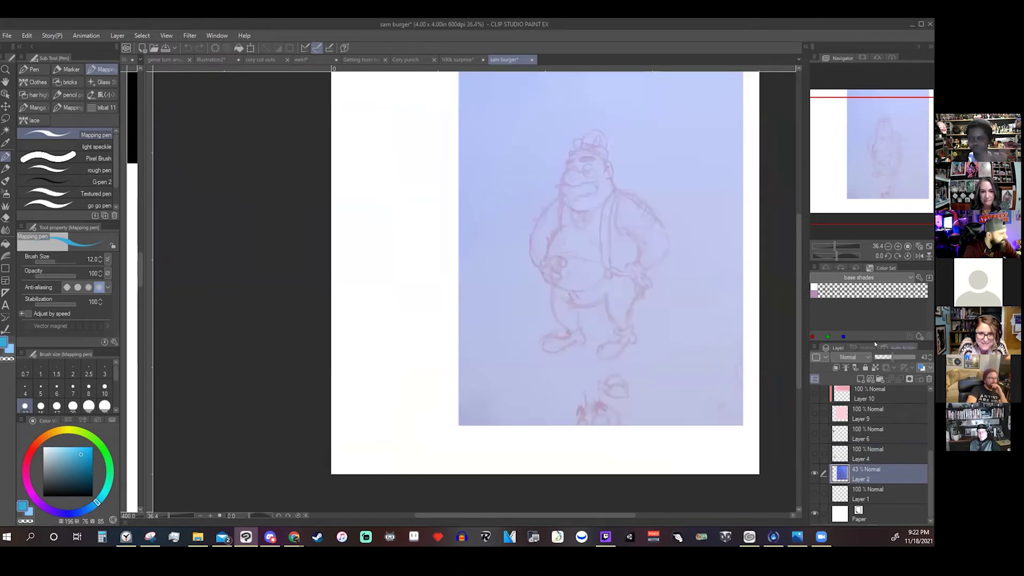
left_click_drag(891, 358, 918, 357)
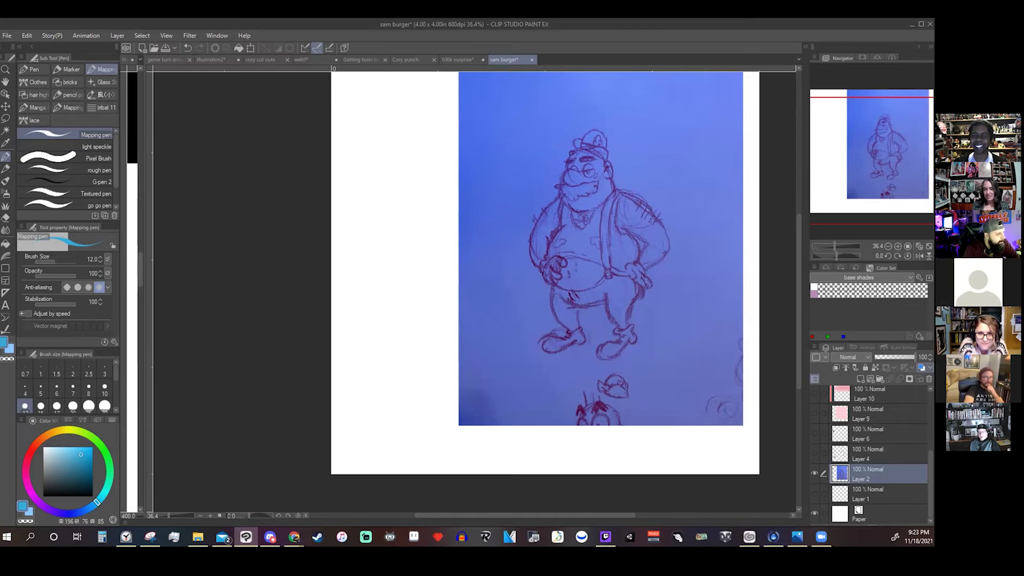
- Show the pink background on Layer 9 and Layer 10, and hide the sketch photo on Layer 2
scroll(829, 475, "up", 3)
scroll(828, 474, "down", 2)
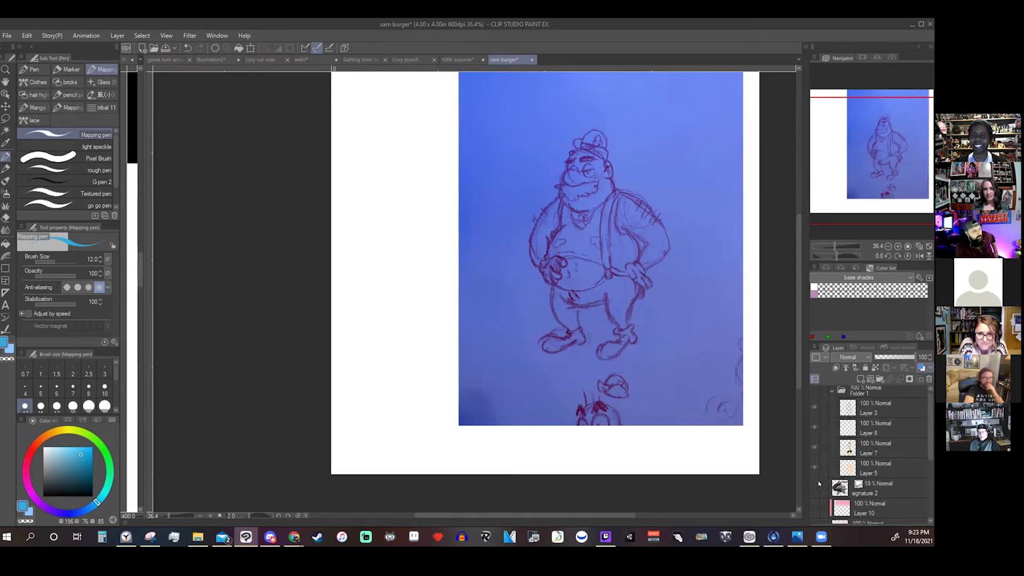
left_click(813, 489)
left_click(814, 469)
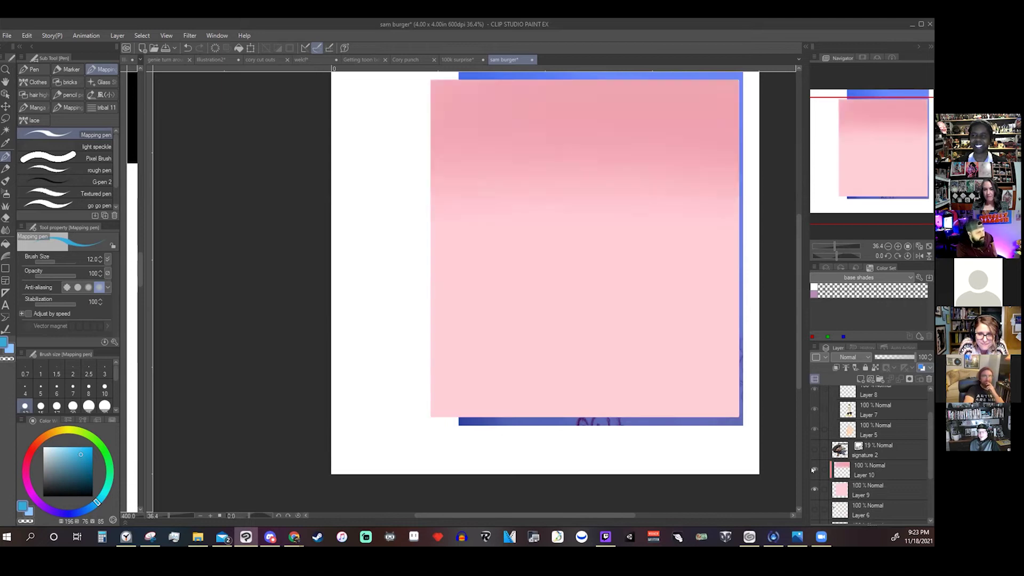
scroll(816, 485, "down", 4)
left_click(815, 474)
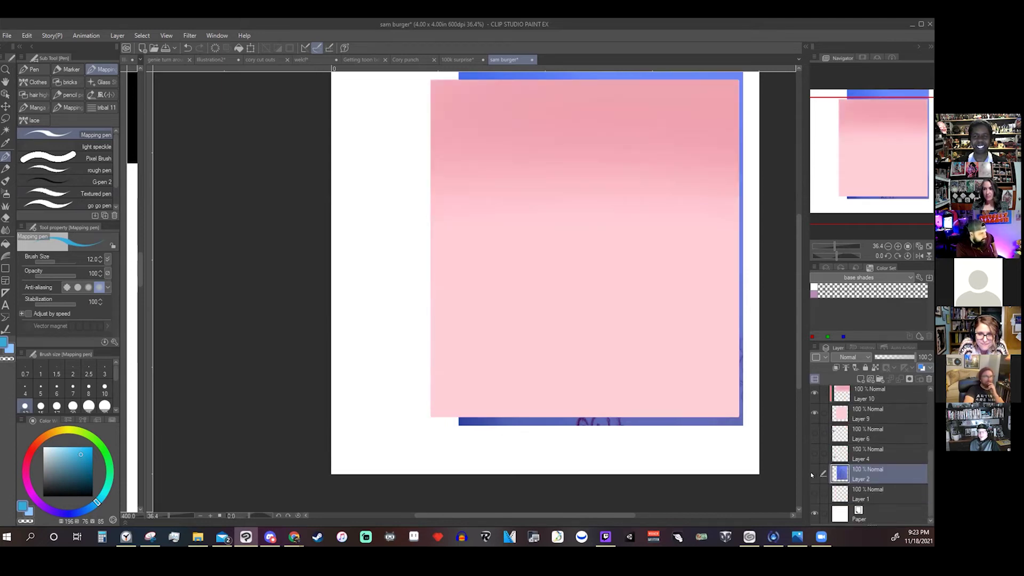
- Show the signature 2 layer, and turn on Folder 1 with its individual character layers hidden
scroll(827, 480, "up", 5)
scroll(826, 478, "up", 1)
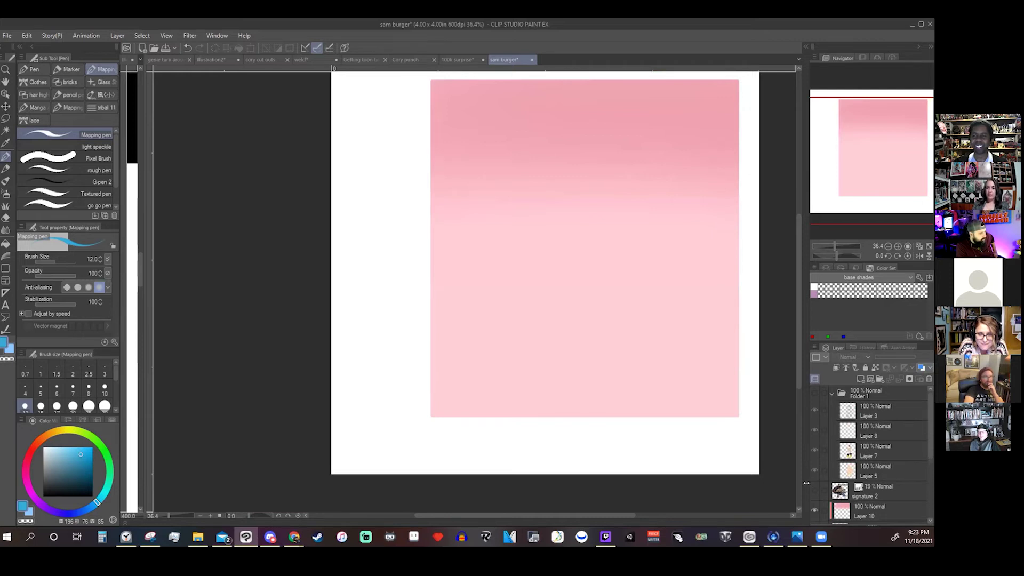
left_click(813, 490)
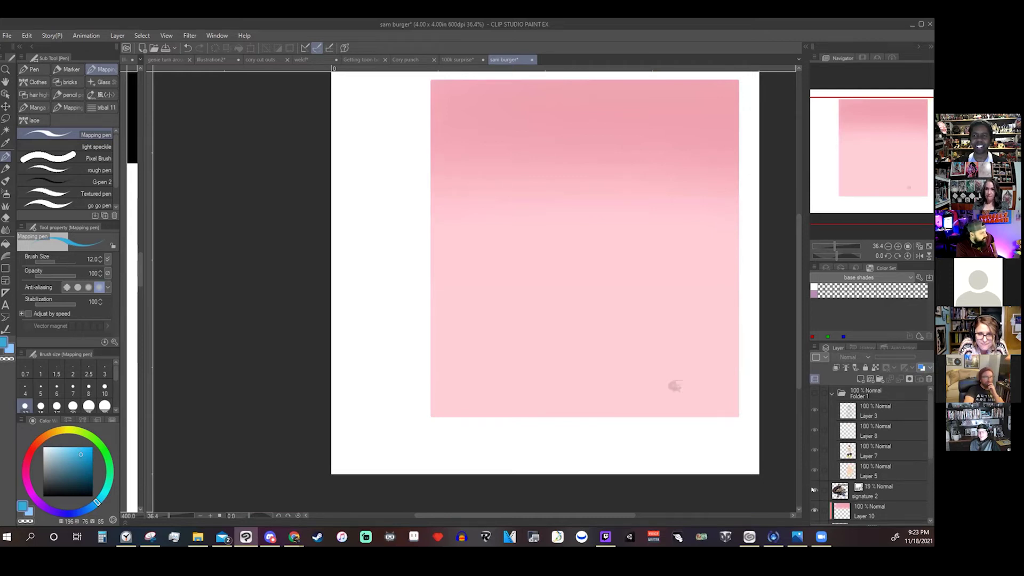
left_click(814, 449)
left_click(814, 430)
left_click(812, 408)
left_click(813, 393)
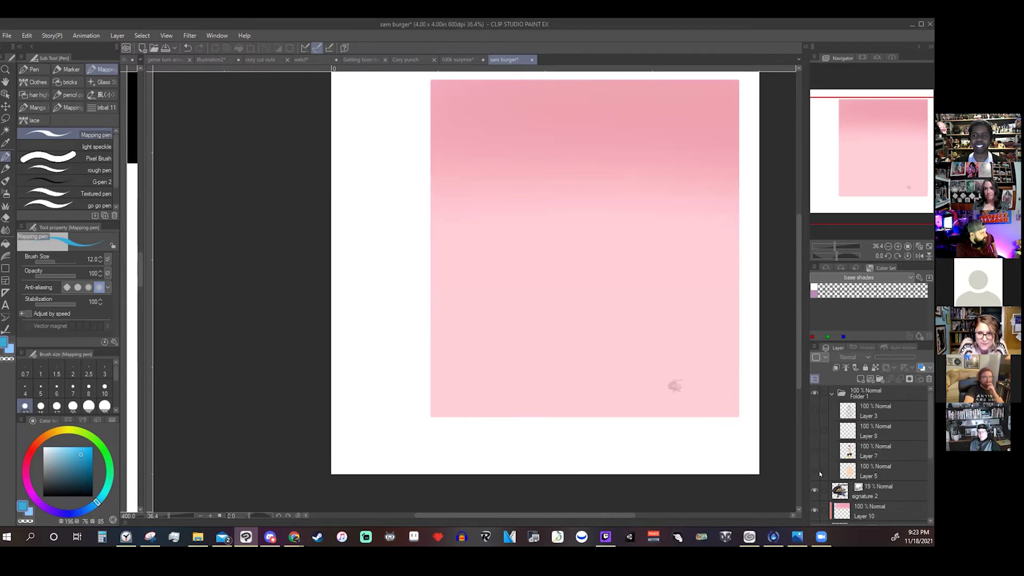
- Build the character back up by showing the Layer 5 base silhouette, the Layer 7 and 8 colors, and the Layer 3 line art
left_click(814, 469)
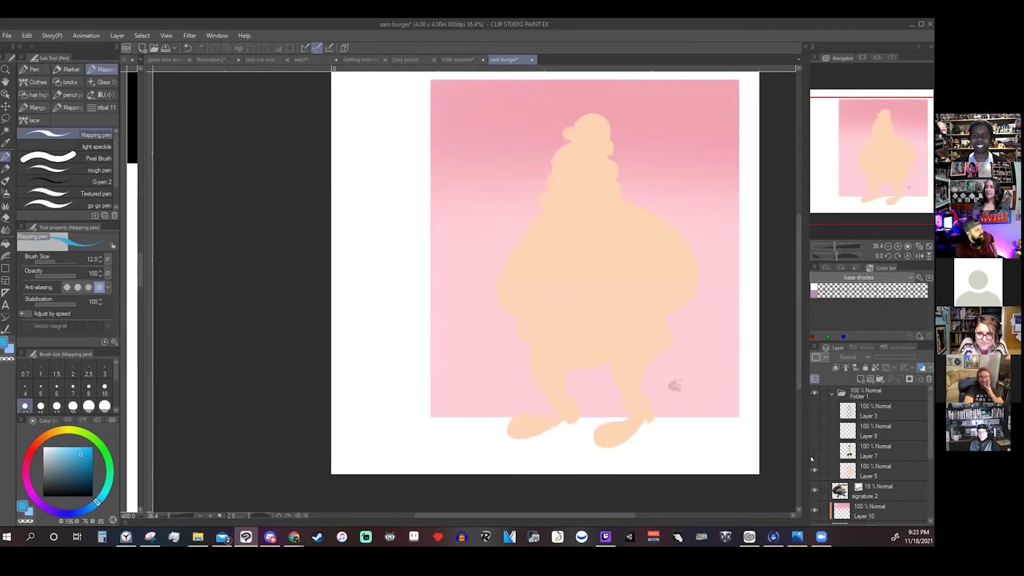
left_click(813, 448)
left_click(814, 430)
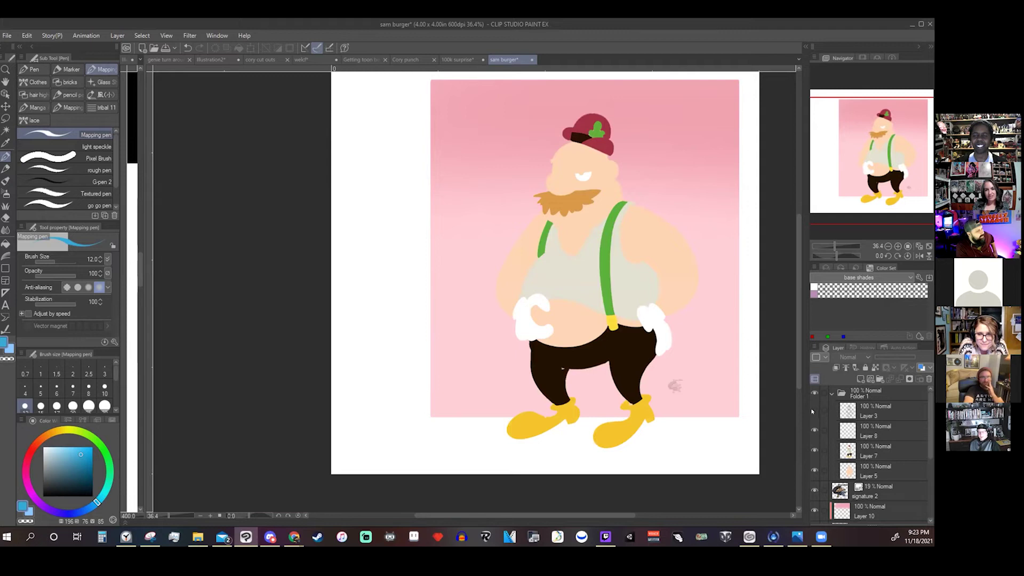
left_click(814, 411)
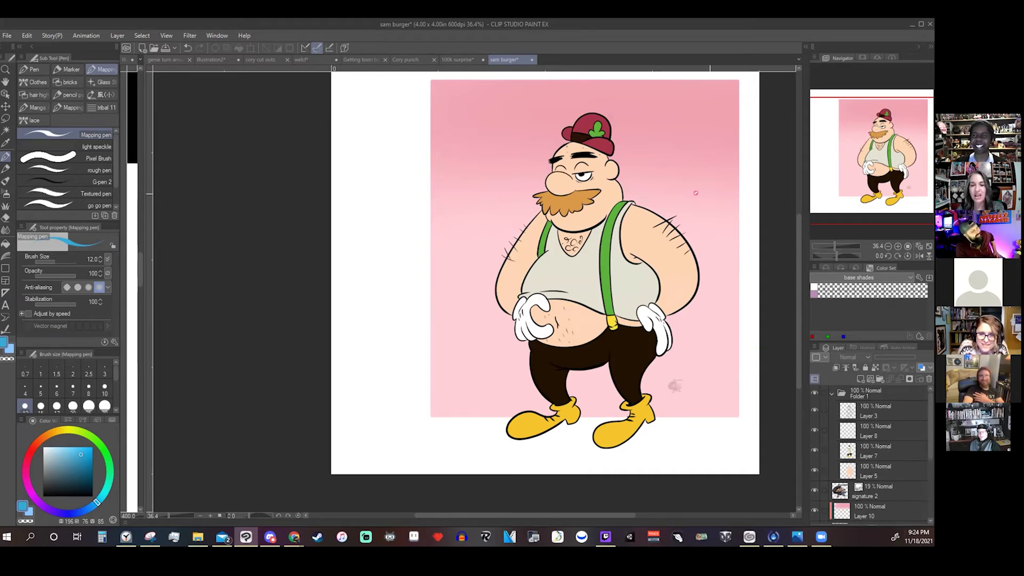
- Examine the finished sam burger character up close, covering the belly, chest and arm hair details as well as the full figure
scroll(735, 270, "up", 1)
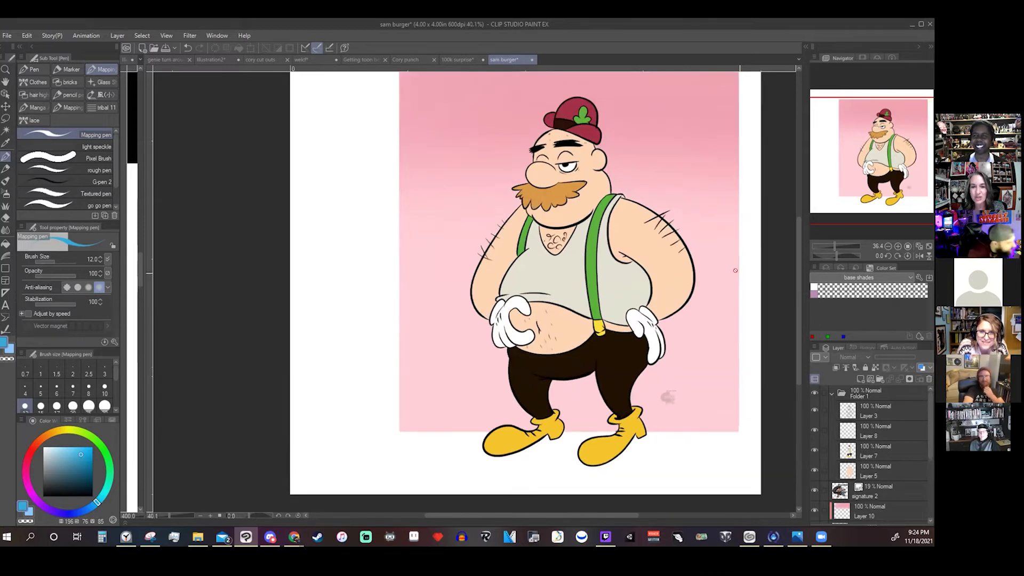
scroll(734, 270, "up", 1)
scroll(532, 350, "up", 2)
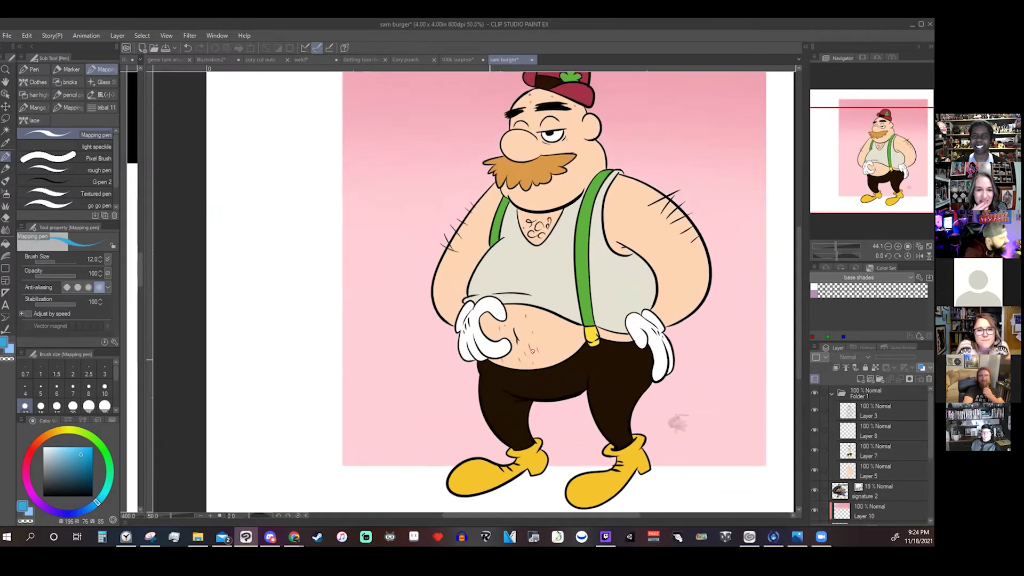
scroll(532, 350, "up", 5)
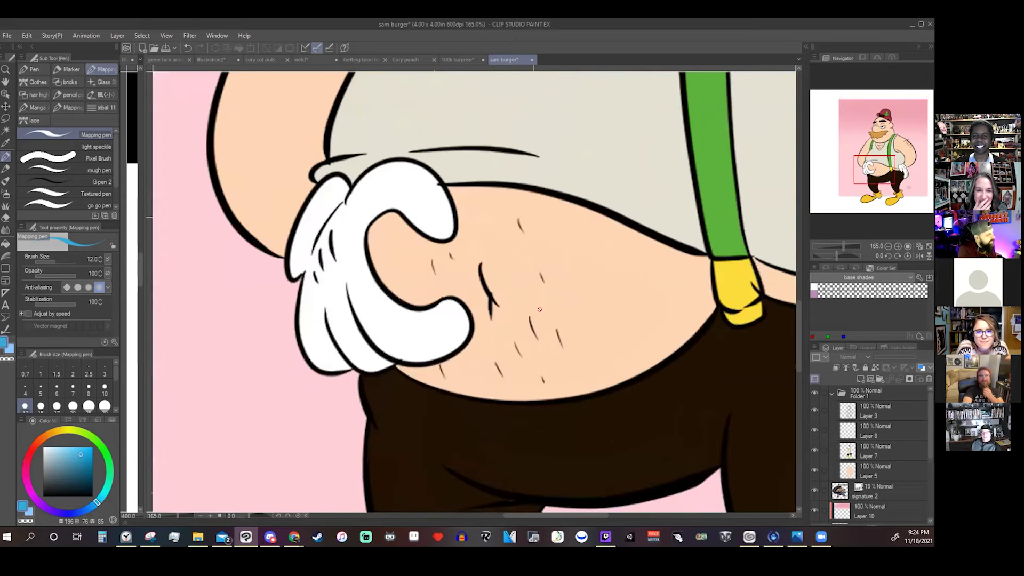
scroll(540, 309, "up", 5)
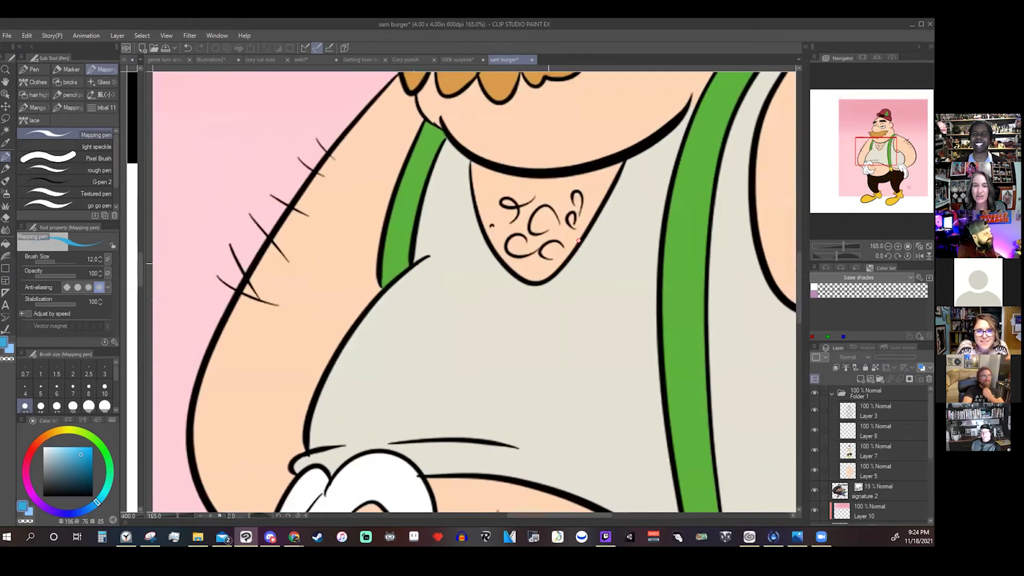
scroll(578, 240, "down", 2)
scroll(523, 258, "down", 1)
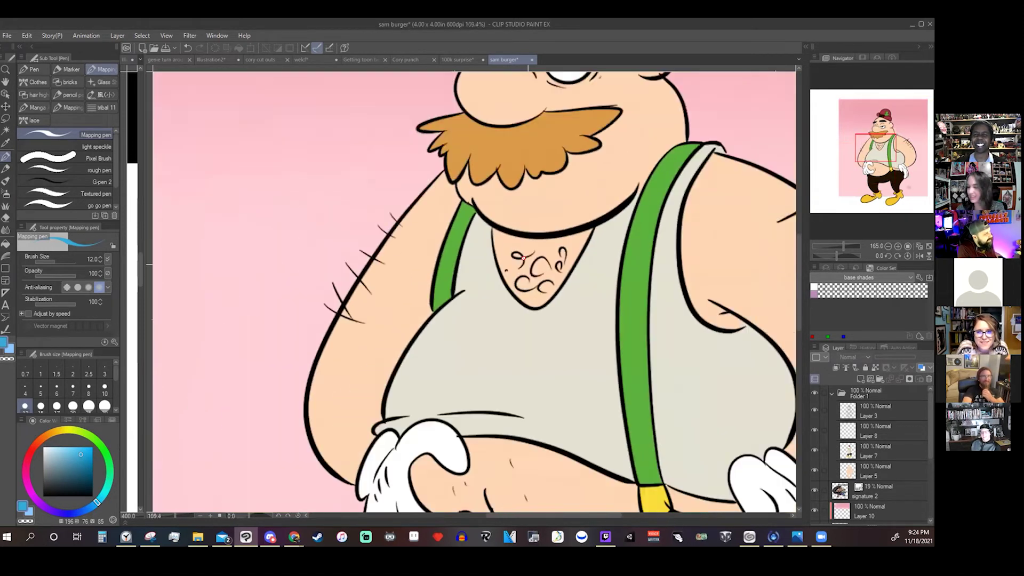
scroll(523, 258, "down", 4)
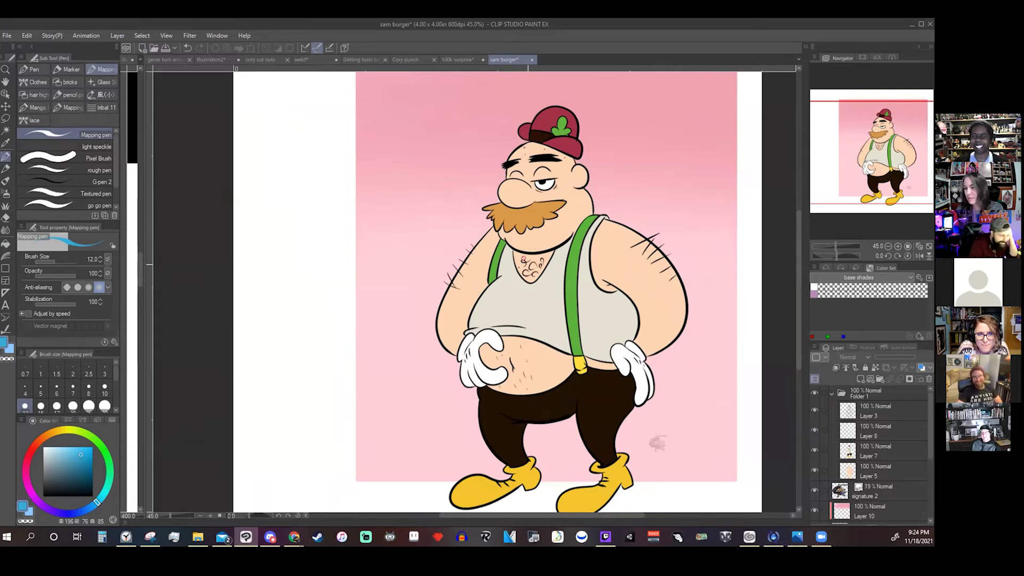
scroll(553, 250, "down", 1)
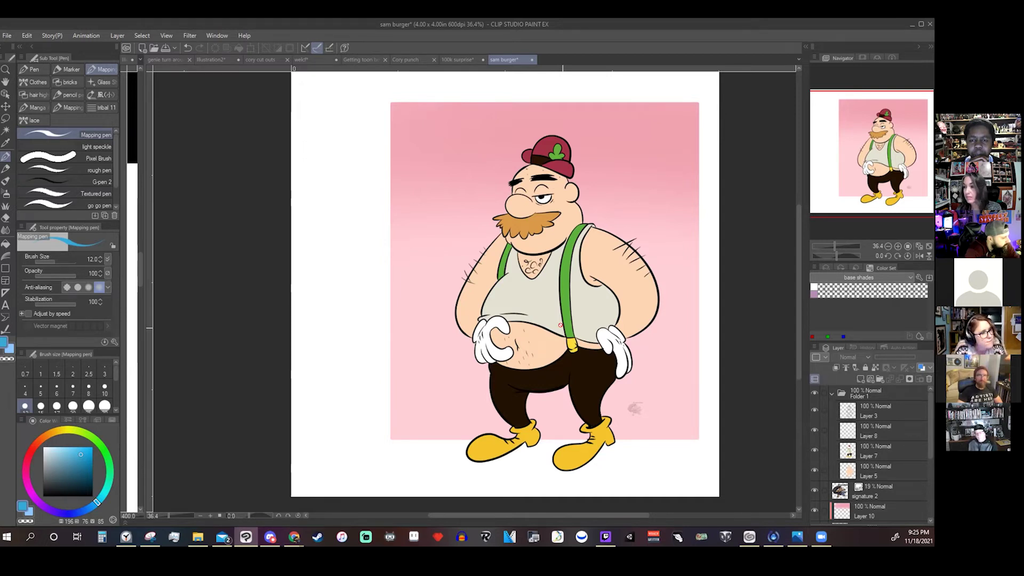
scroll(678, 263, "up", 5)
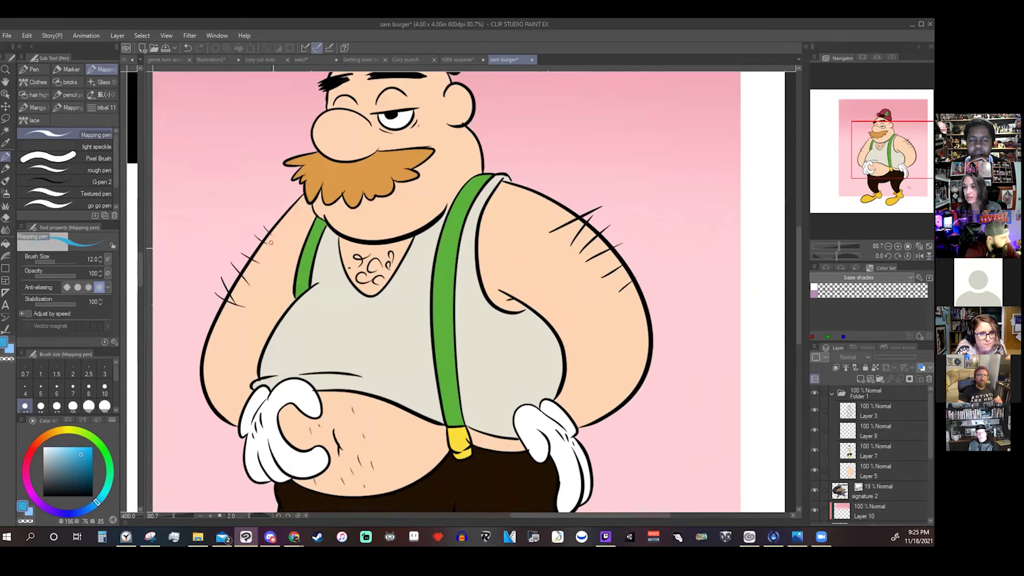
scroll(256, 235, "down", 3)
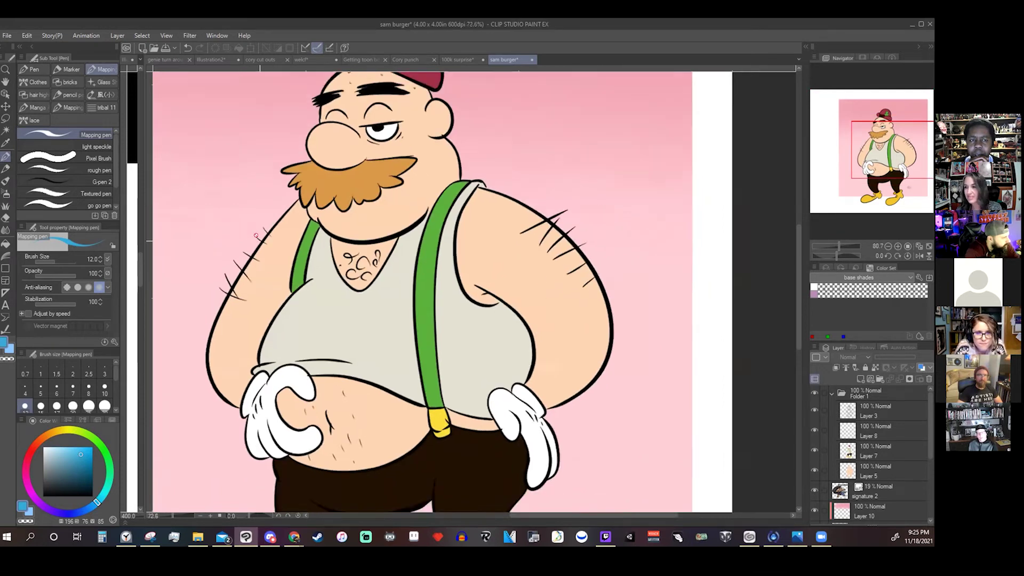
scroll(419, 285, "down", 2)
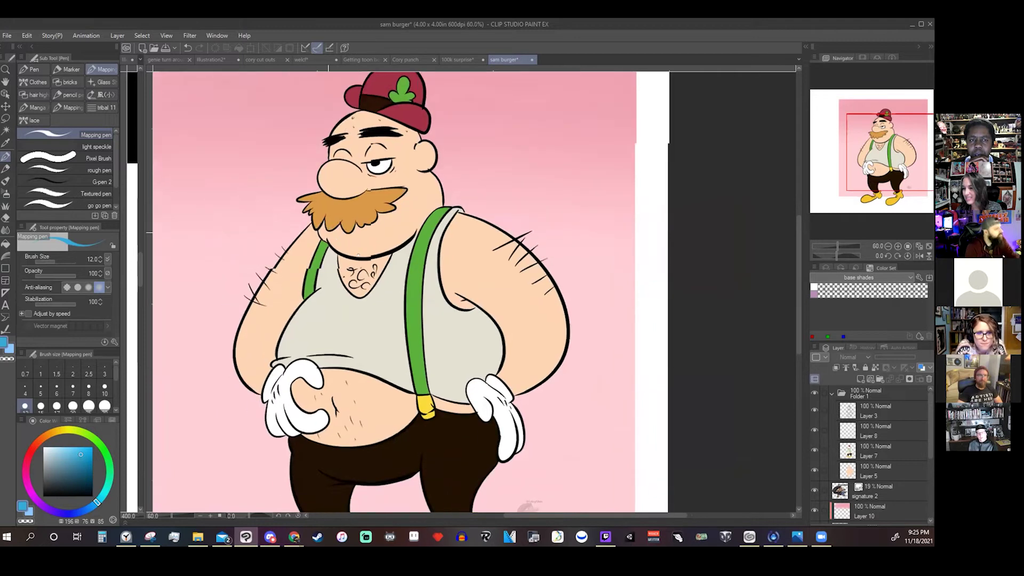
left_click_drag(443, 320, 491, 272)
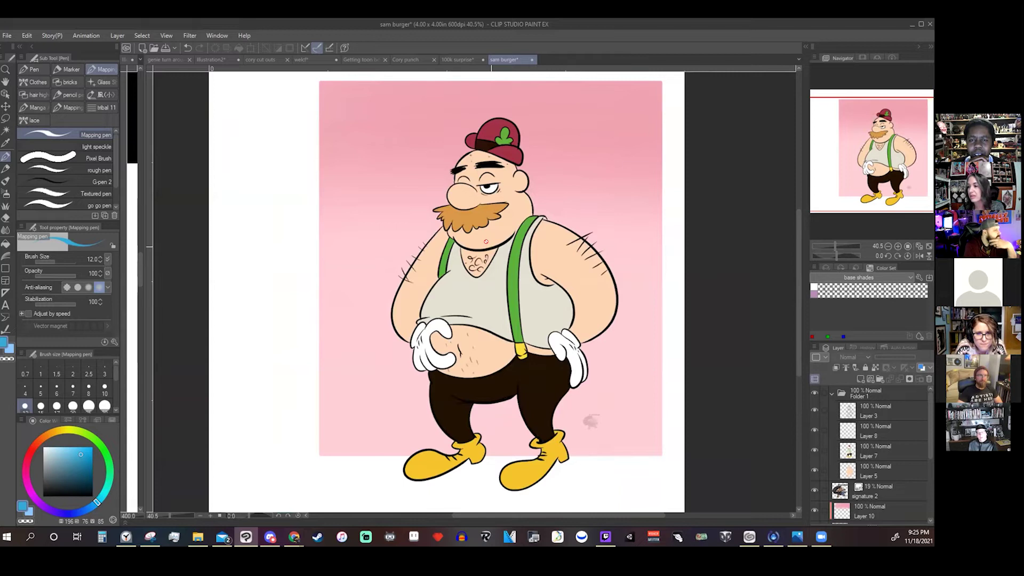
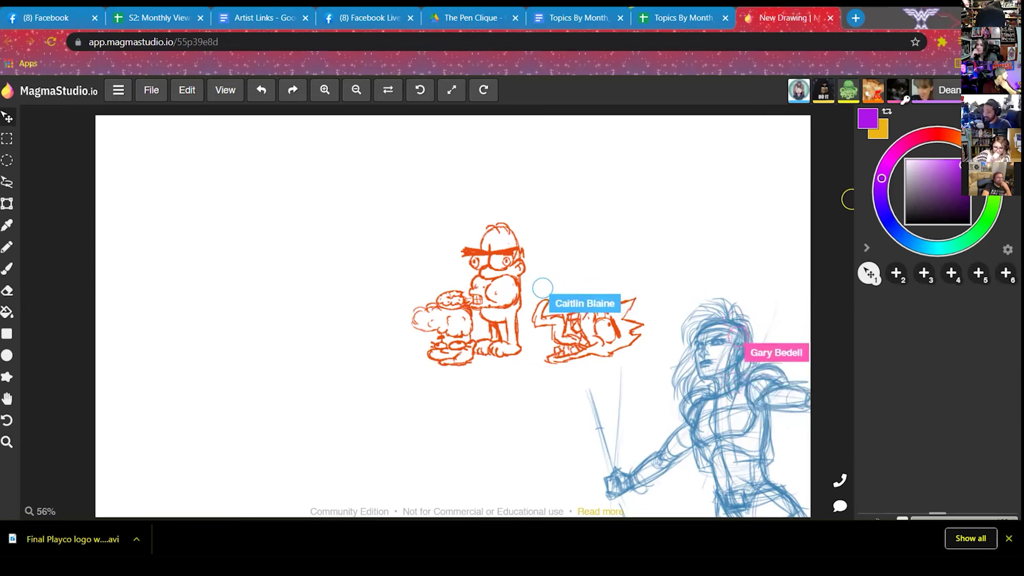
- Switch to the browser's Facebook live stream to check its chat, return to the shared MagmaStudio drawing and reload it
left_click(40, 12)
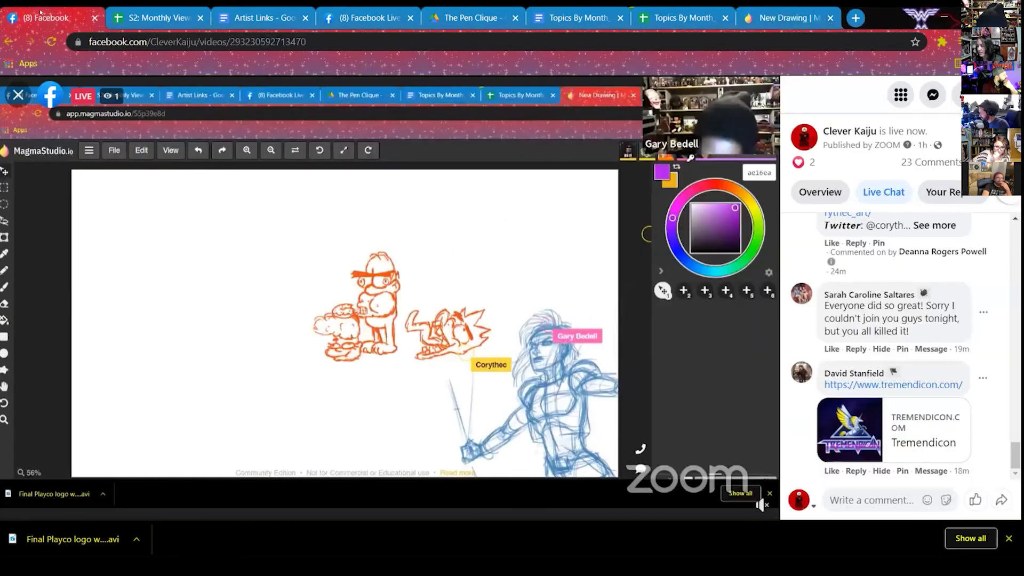
left_click(783, 18)
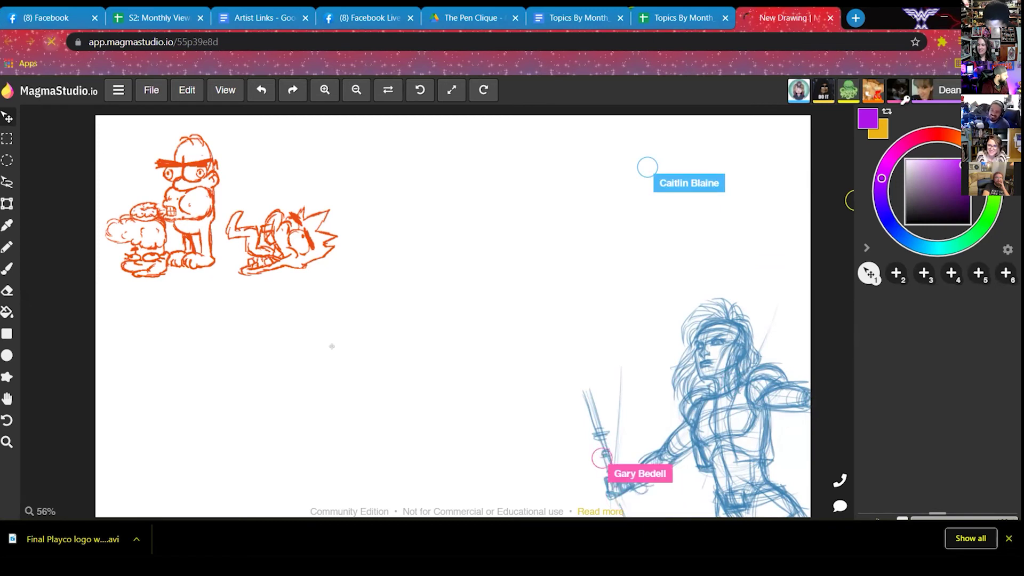
left_click(51, 42)
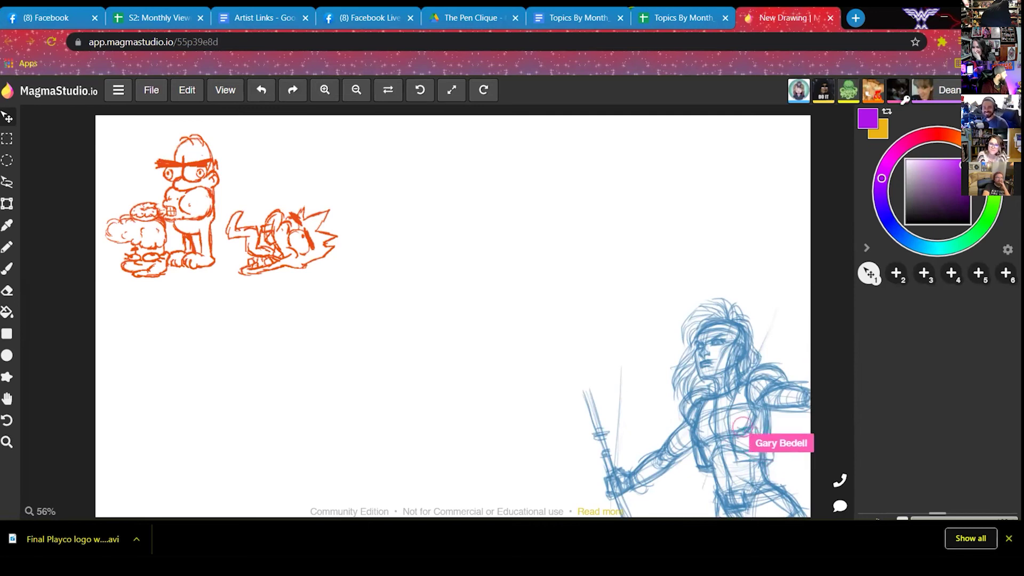
- Alternate between the Facebook live stream and the shared MagmaStudio canvas to monitor the live chat and the participants' sketches
left_click(55, 20)
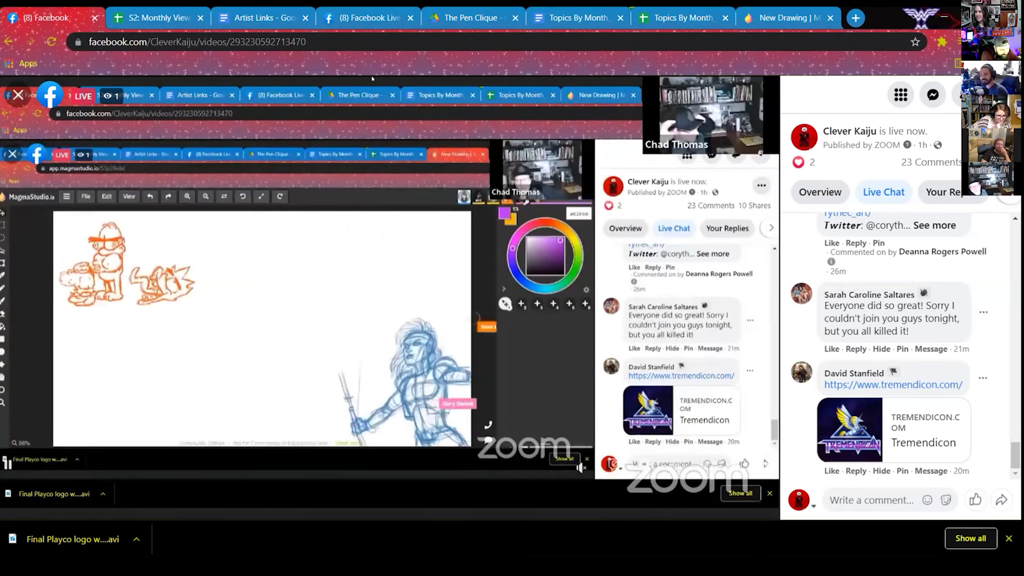
left_click(784, 17)
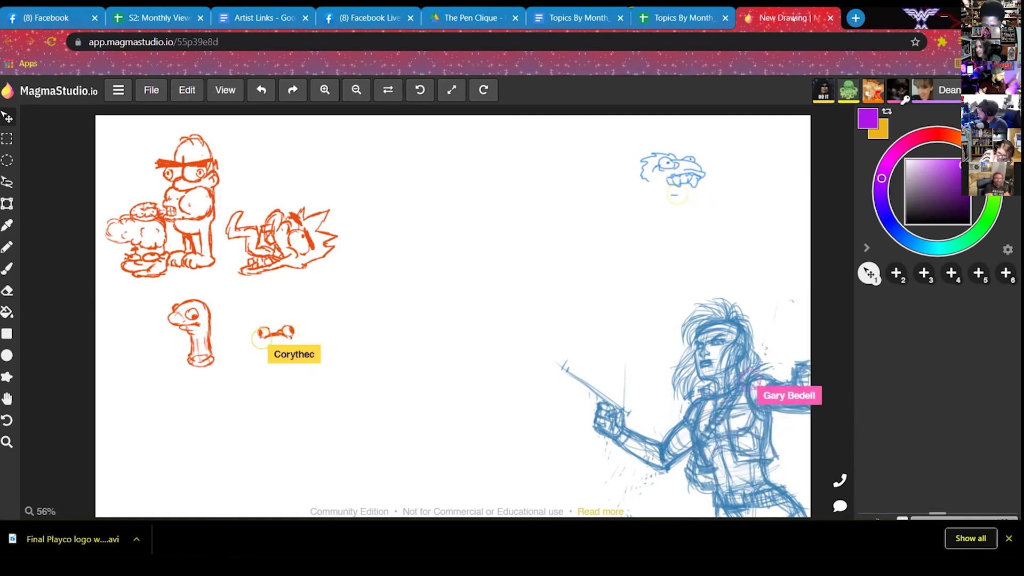
left_click(40, 9)
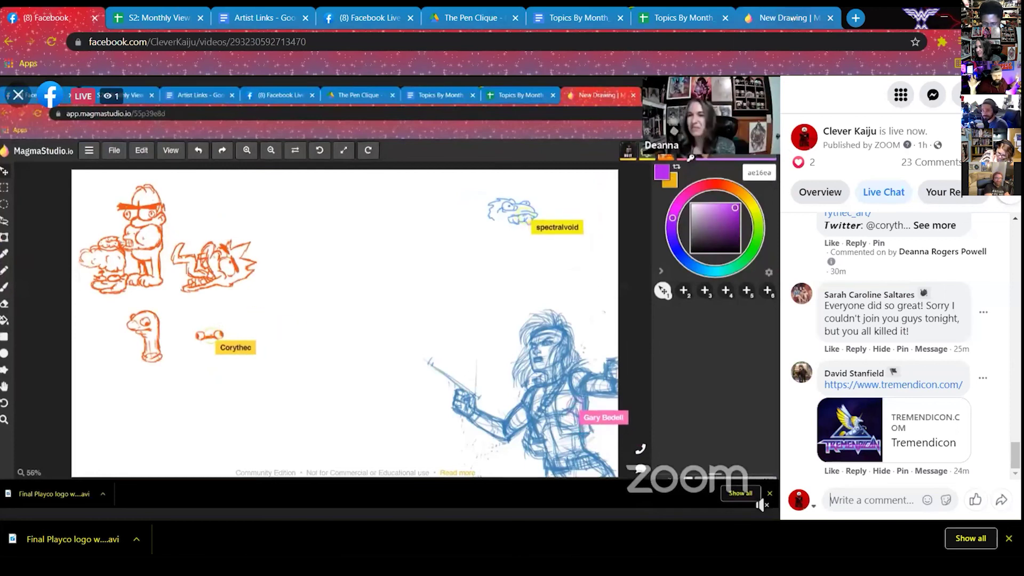
left_click(786, 18)
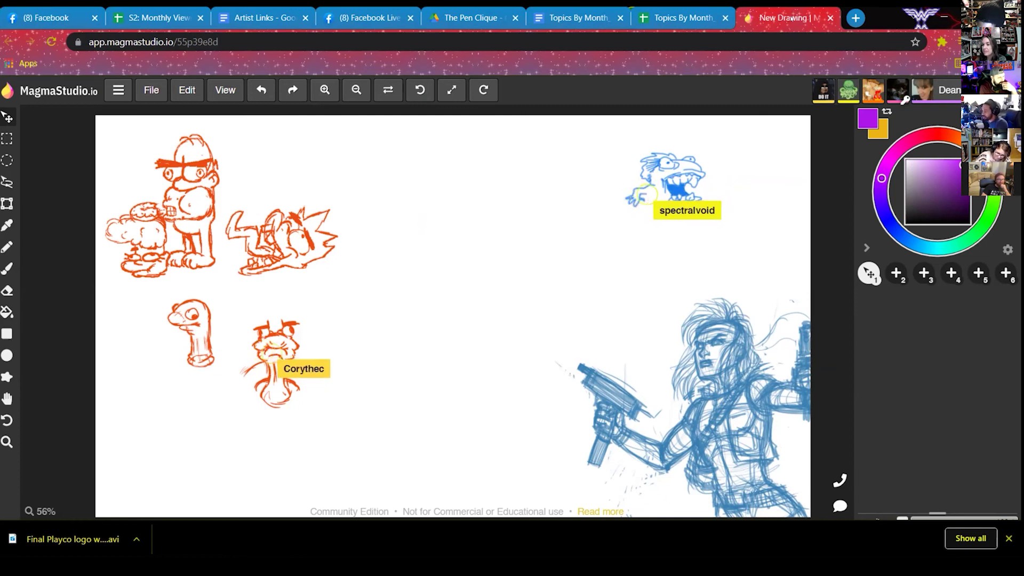
left_click(46, 12)
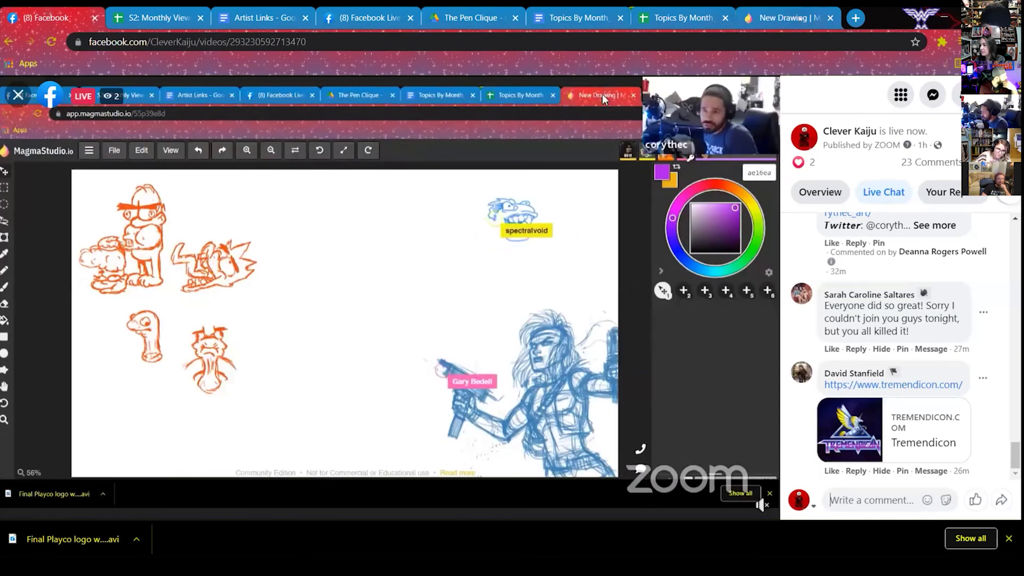
left_click(777, 19)
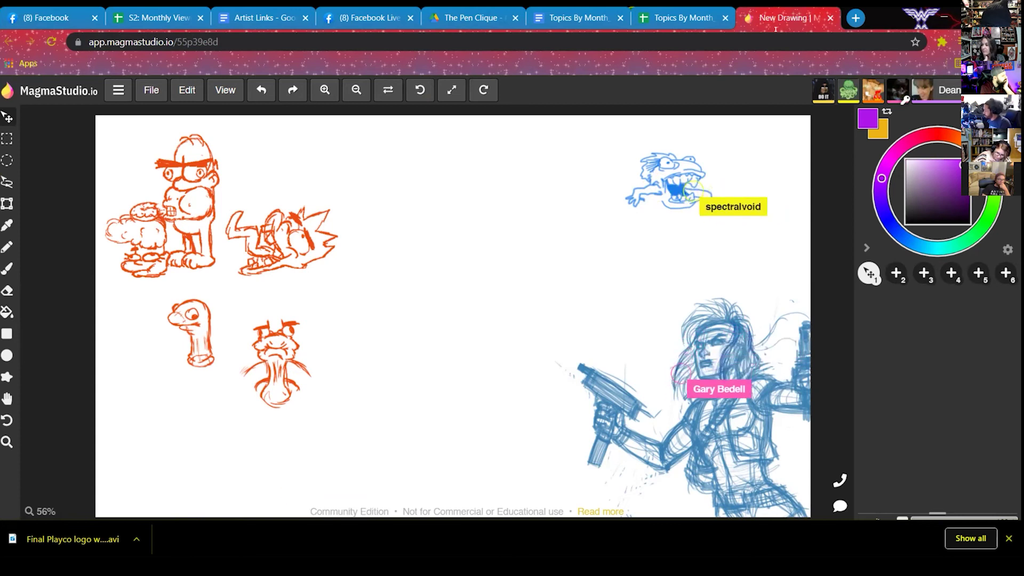
left_click(49, 13)
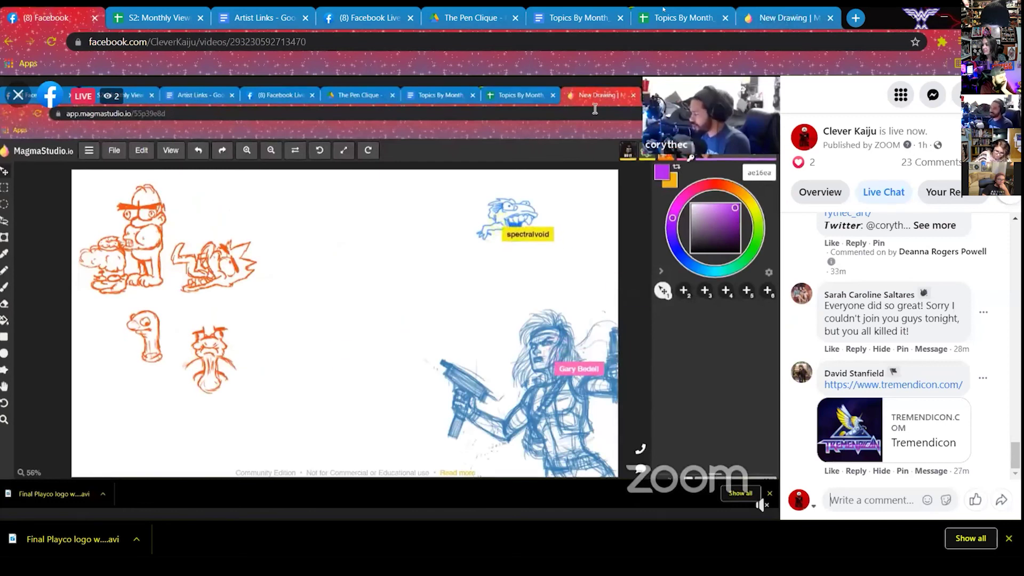
left_click(801, 12)
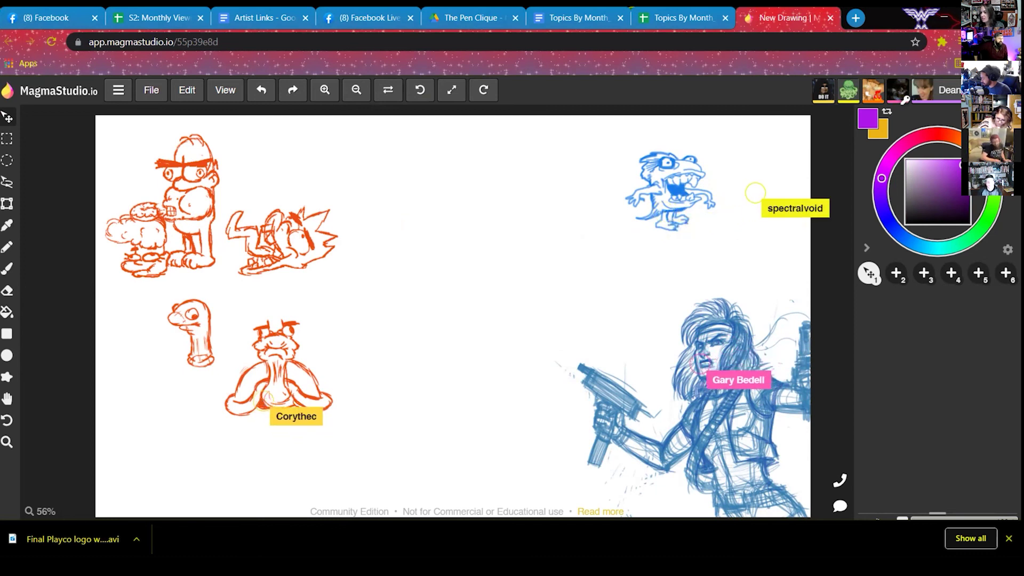
left_click(40, 12)
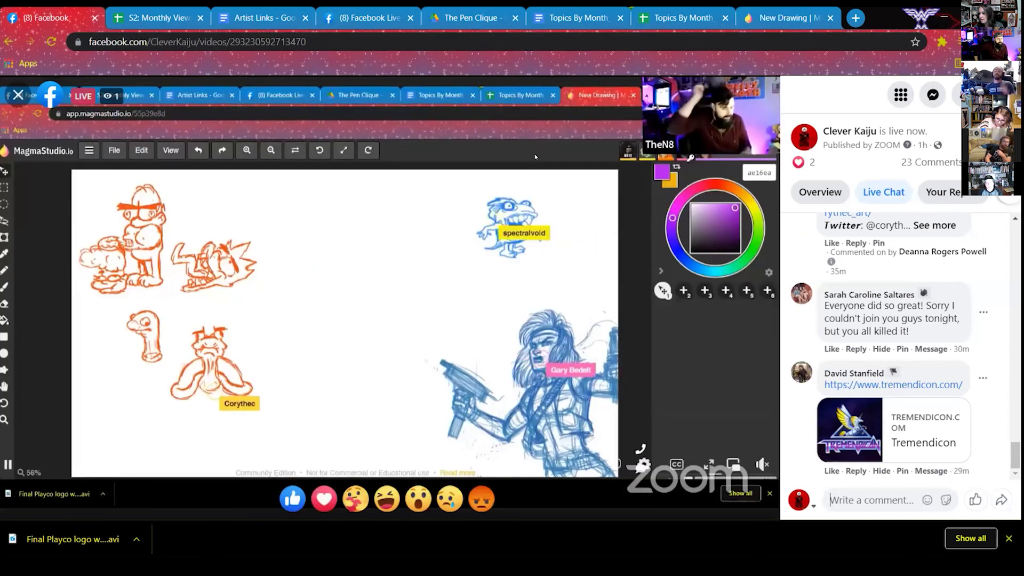
left_click(784, 12)
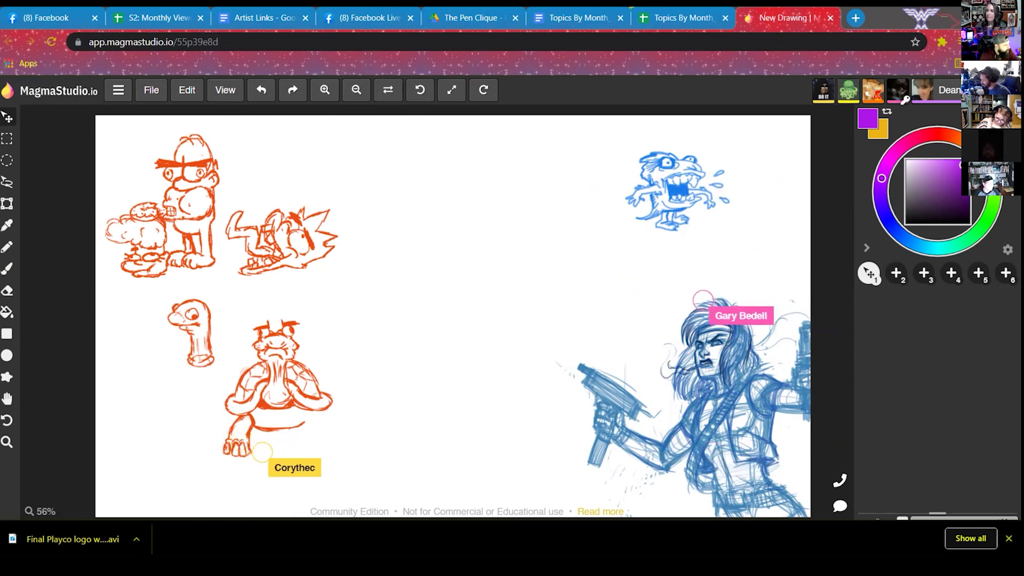
left_click(59, 9)
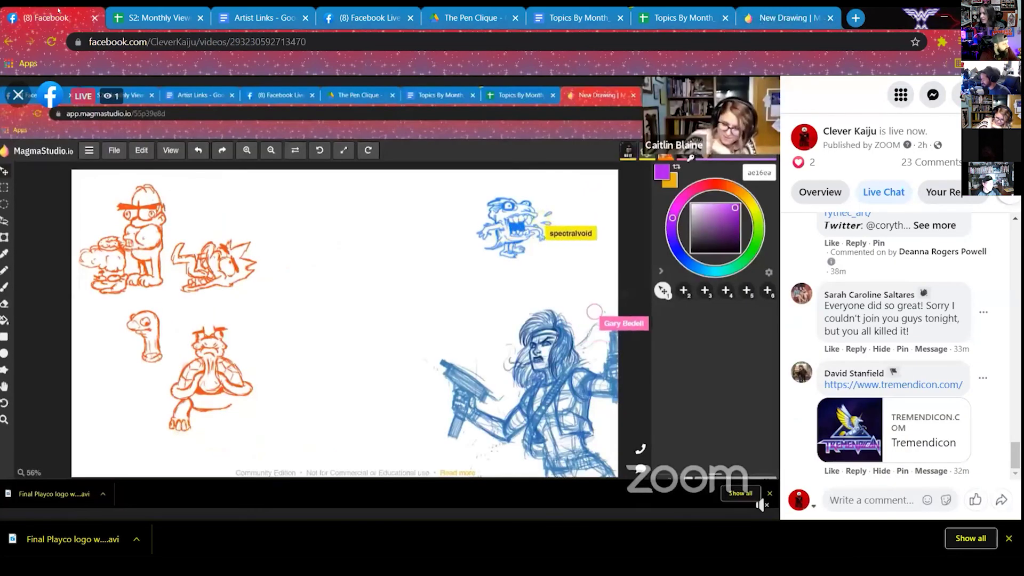